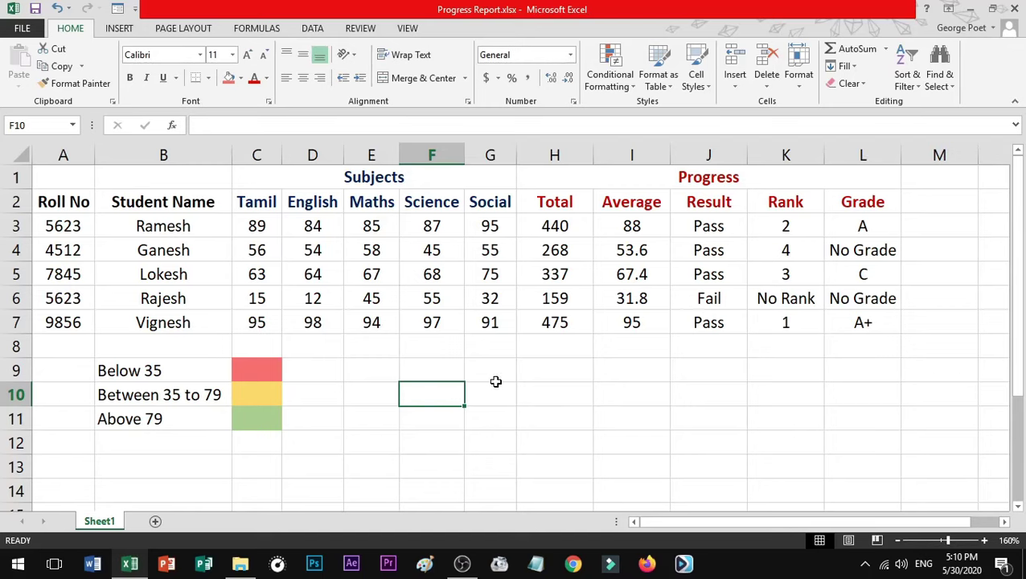
- Select marks C3:G7 and review the key: below 35 red, 35–79 yellow, above 79 green
{"action": "left_click", "coordinate": [631, 90]}
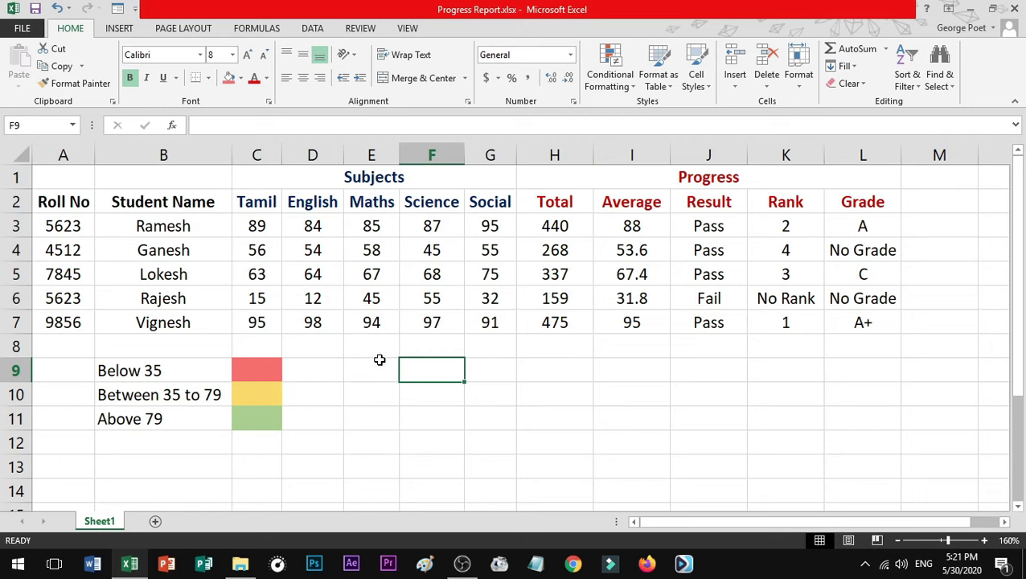
{"action": "mouse_move", "coordinate": [256, 226]}
{"action": "left_mouse_down"}
{"action": "mouse_move", "coordinate": [487, 308]}
{"action": "mouse_move", "coordinate": [488, 322]}
{"action": "left_mouse_up"}
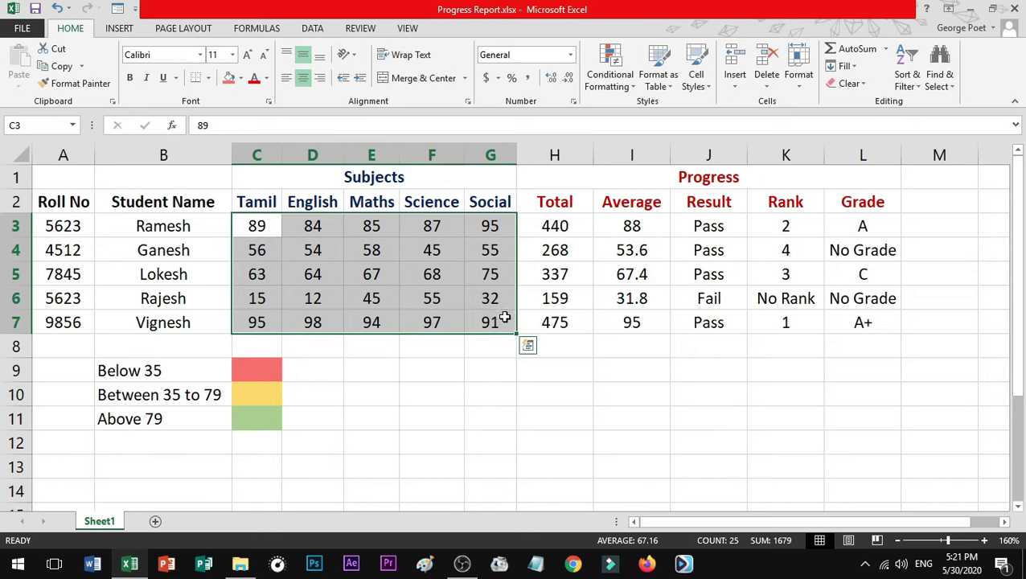
{"action": "left_click", "coordinate": [610, 88]}
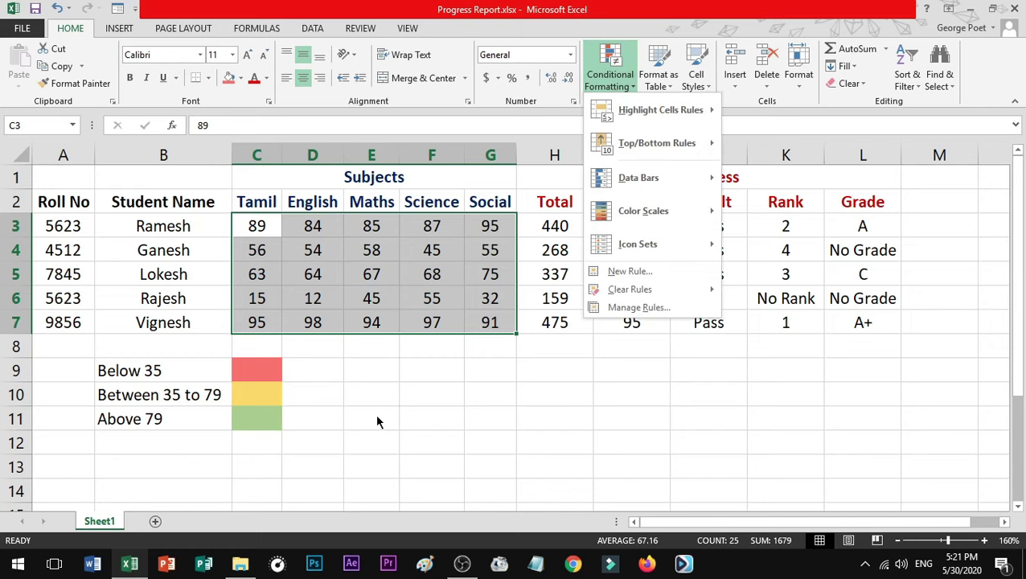
{"action": "mouse_move", "coordinate": [271, 227]}
{"action": "left_mouse_down"}
{"action": "mouse_move", "coordinate": [492, 309]}
{"action": "mouse_move", "coordinate": [492, 322]}
{"action": "left_mouse_up"}
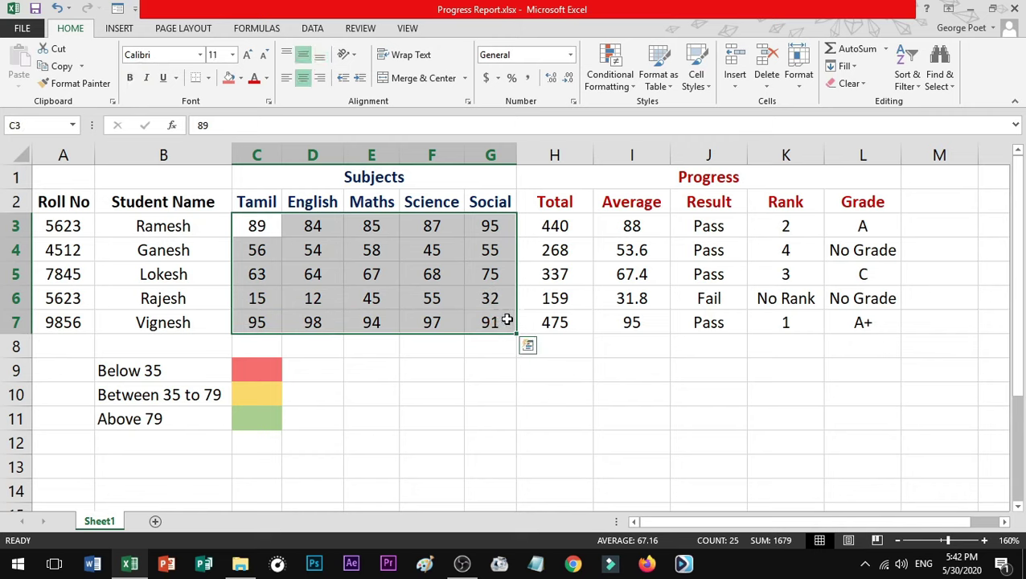
{"action": "left_click", "coordinate": [199, 373]}
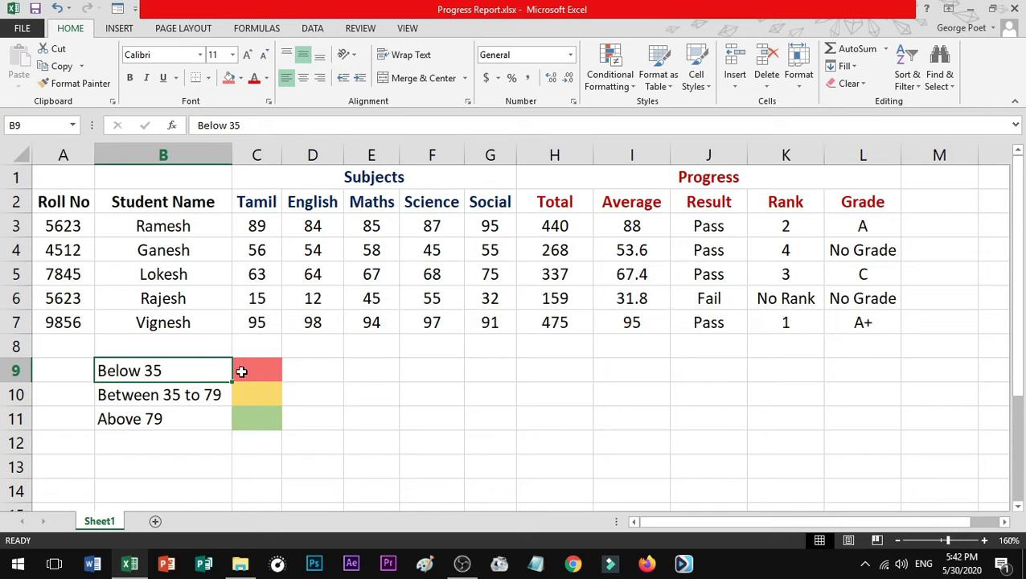
{"action": "left_click", "coordinate": [262, 369]}
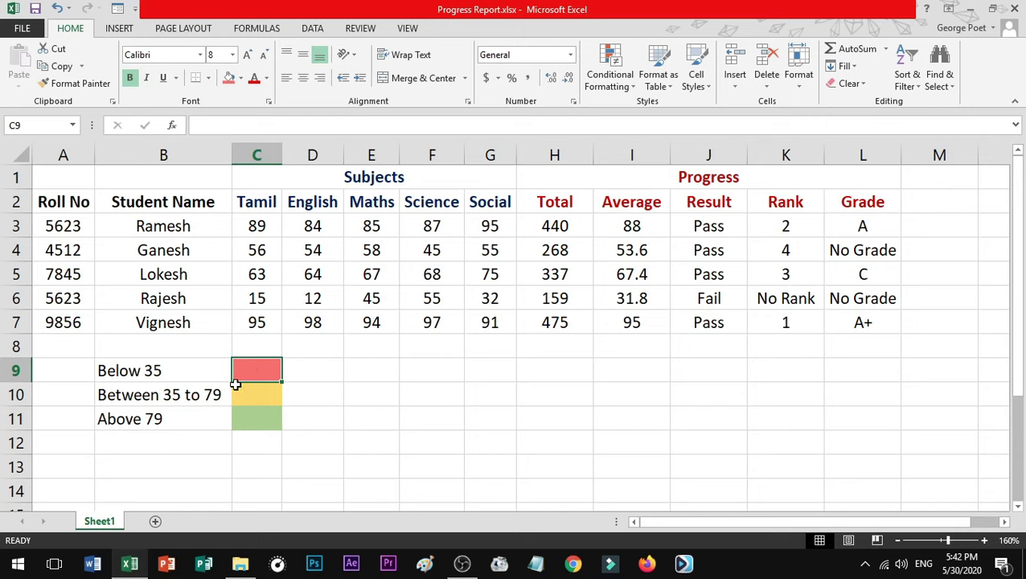
{"action": "left_click", "coordinate": [214, 397]}
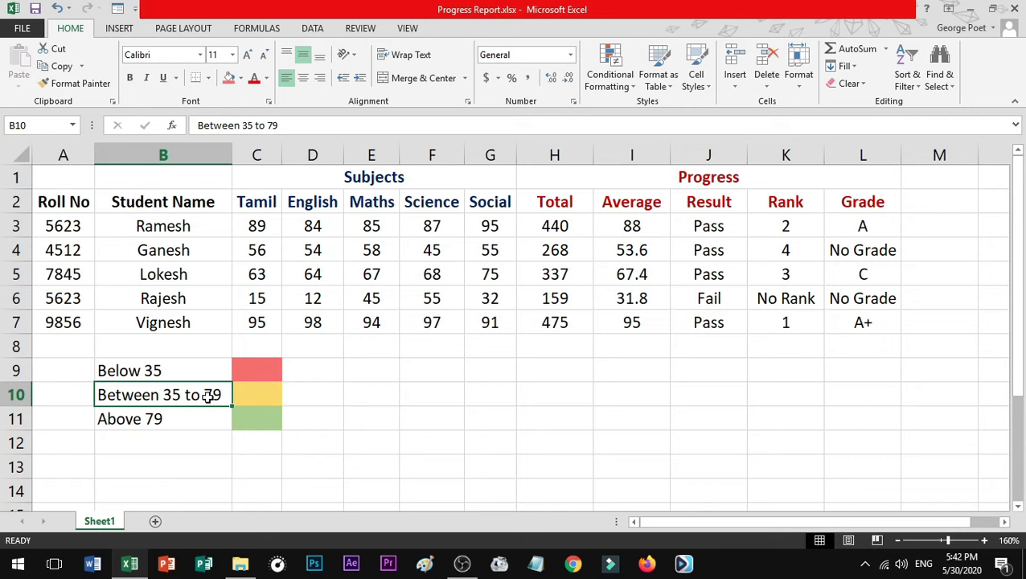
{"action": "left_click", "coordinate": [273, 398]}
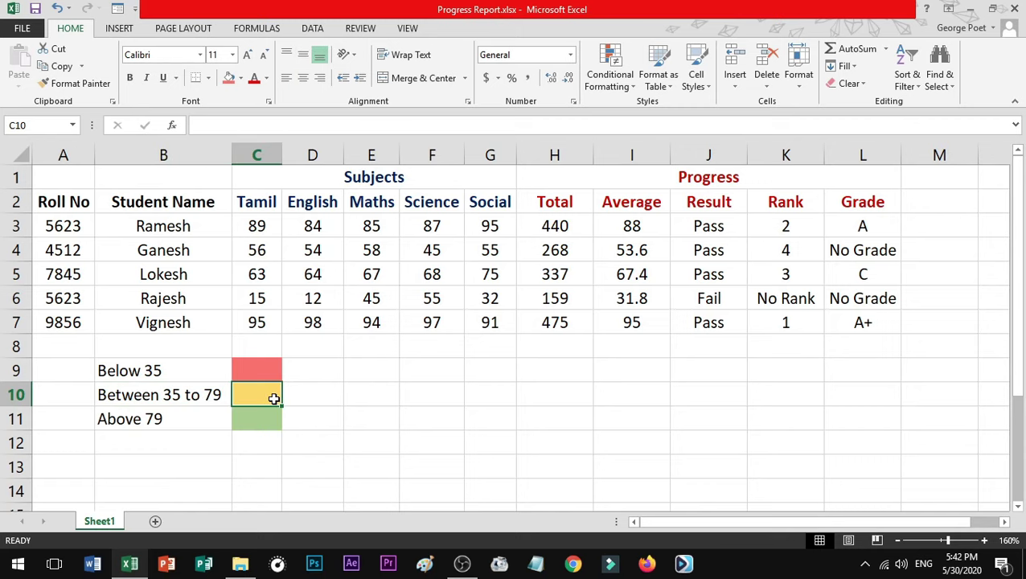
{"action": "left_click", "coordinate": [209, 417]}
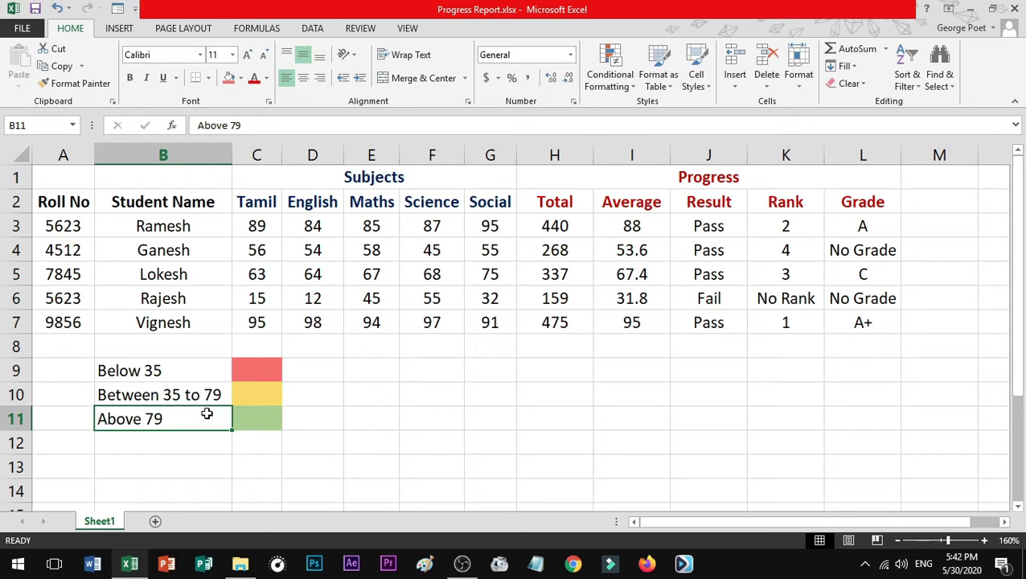
{"action": "left_click", "coordinate": [241, 416]}
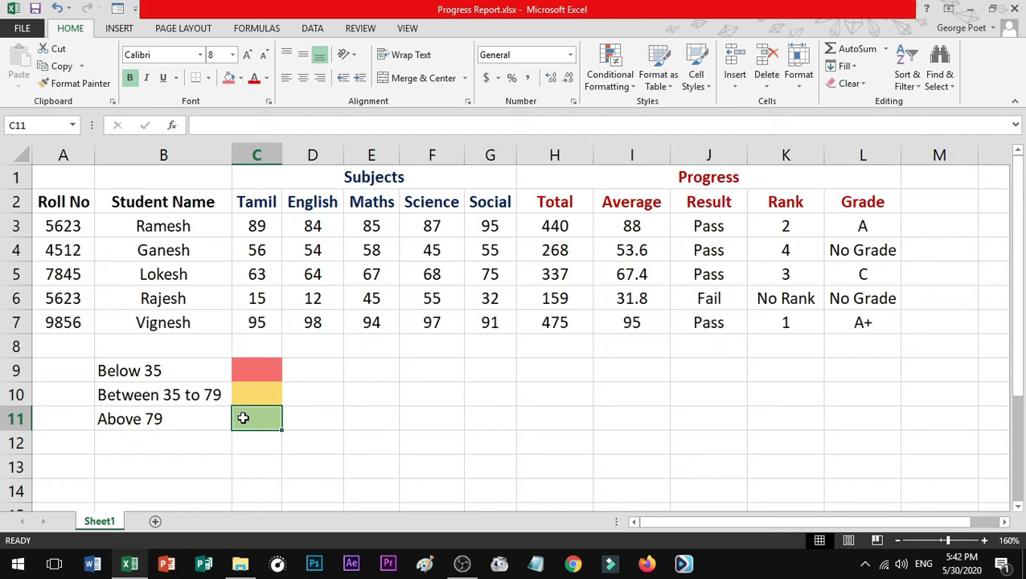
{"action": "left_click", "coordinate": [359, 388]}
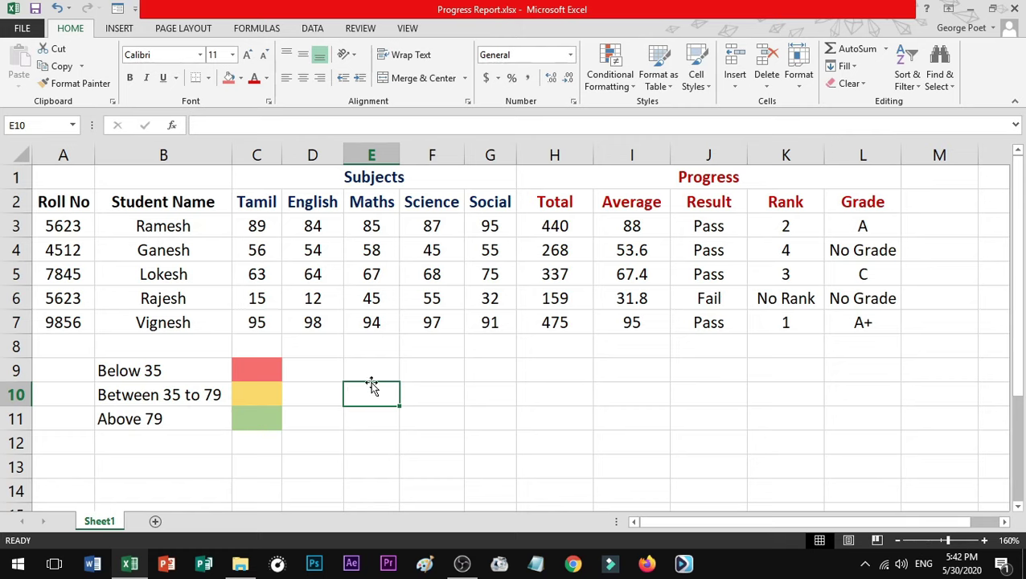
- Check the low marks 15 and 12, then reselect the subject marks C3:G7
{"action": "mouse_move", "coordinate": [269, 225]}
{"action": "left_mouse_down"}
{"action": "mouse_move", "coordinate": [474, 294]}
{"action": "mouse_move", "coordinate": [487, 319]}
{"action": "left_mouse_up"}
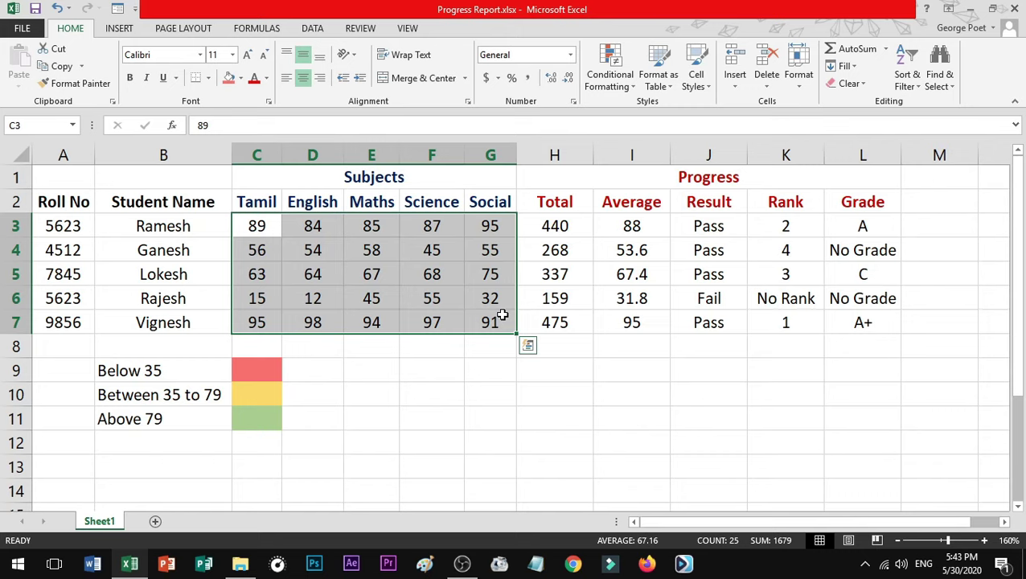
{"action": "left_click", "coordinate": [329, 376]}
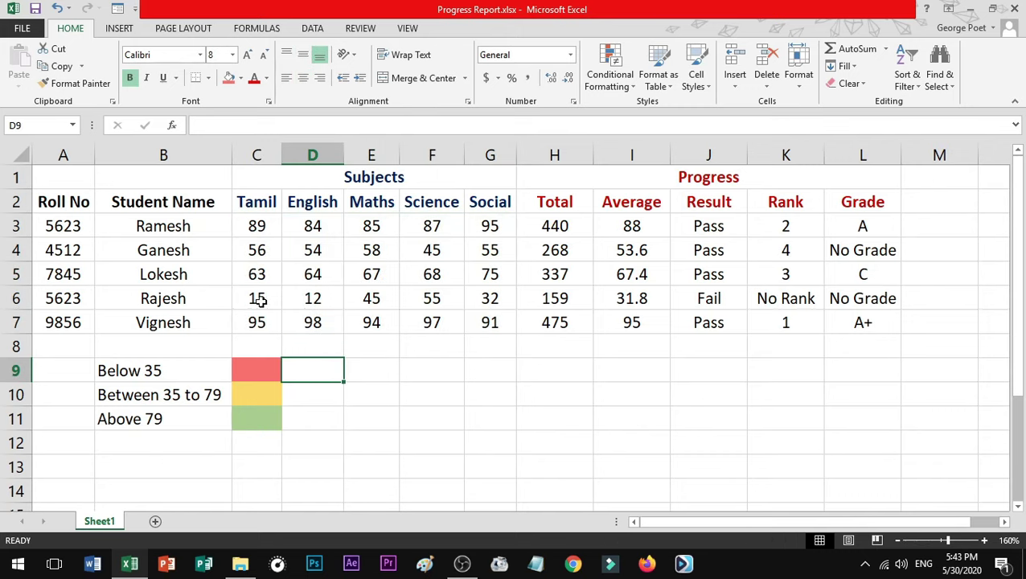
{"action": "left_click_drag", "start_coordinate": [259, 300], "coordinate": [310, 298]}
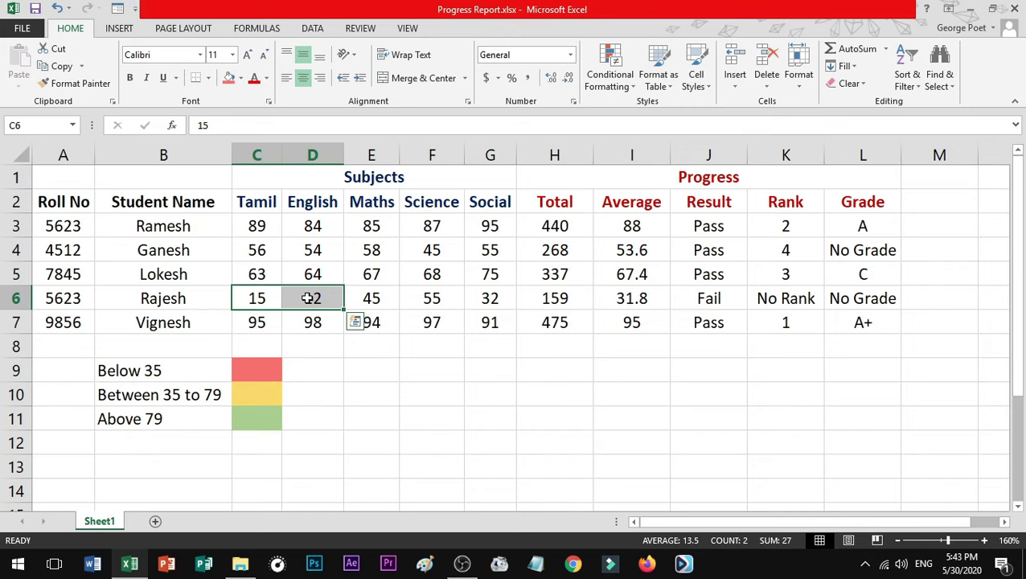
{"action": "left_click", "coordinate": [311, 342]}
{"action": "left_click", "coordinate": [262, 228]}
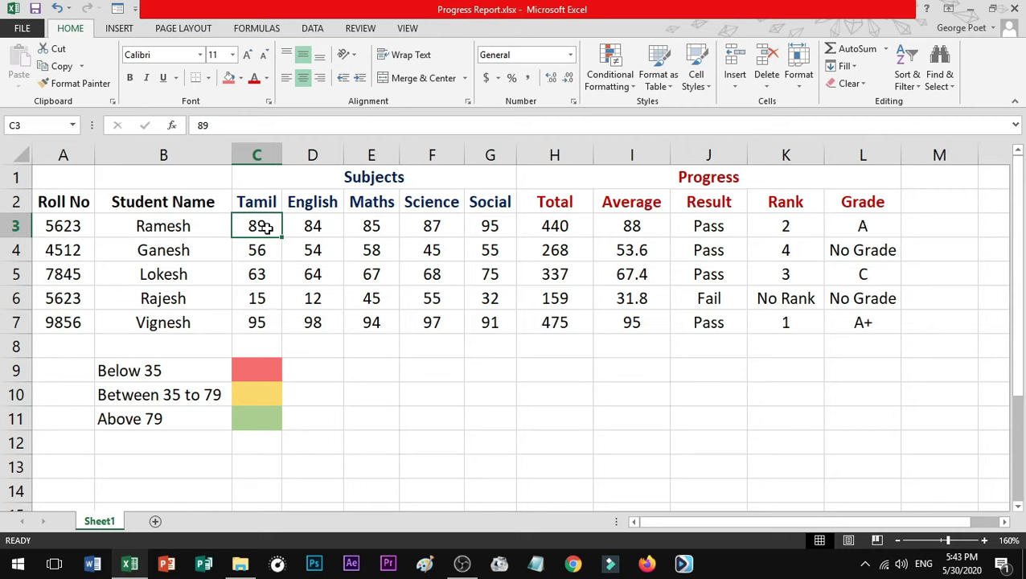
{"action": "left_click", "coordinate": [307, 363]}
{"action": "left_click_drag", "start_coordinate": [270, 227], "coordinate": [509, 320]}
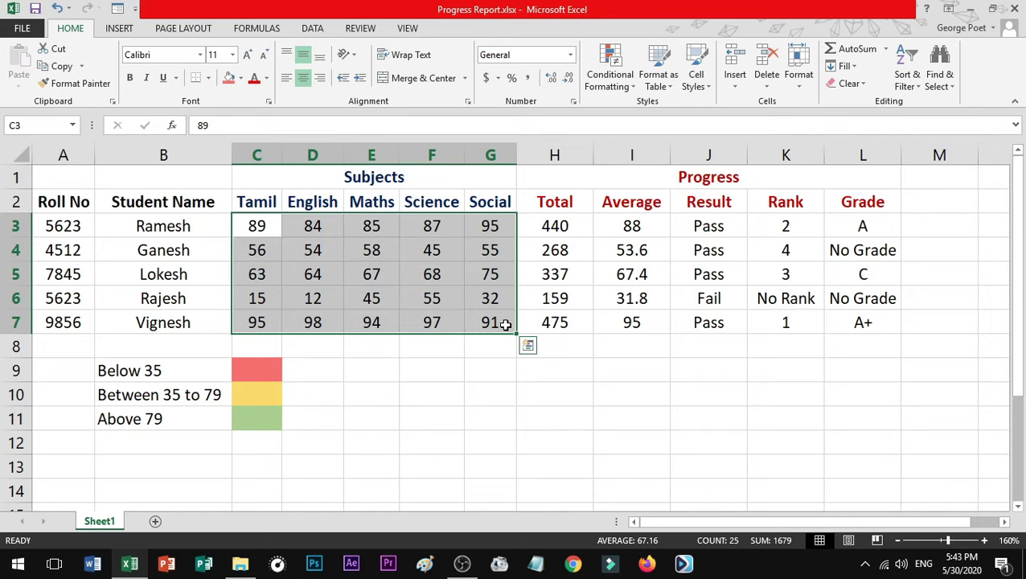
{"action": "left_click", "coordinate": [430, 352]}
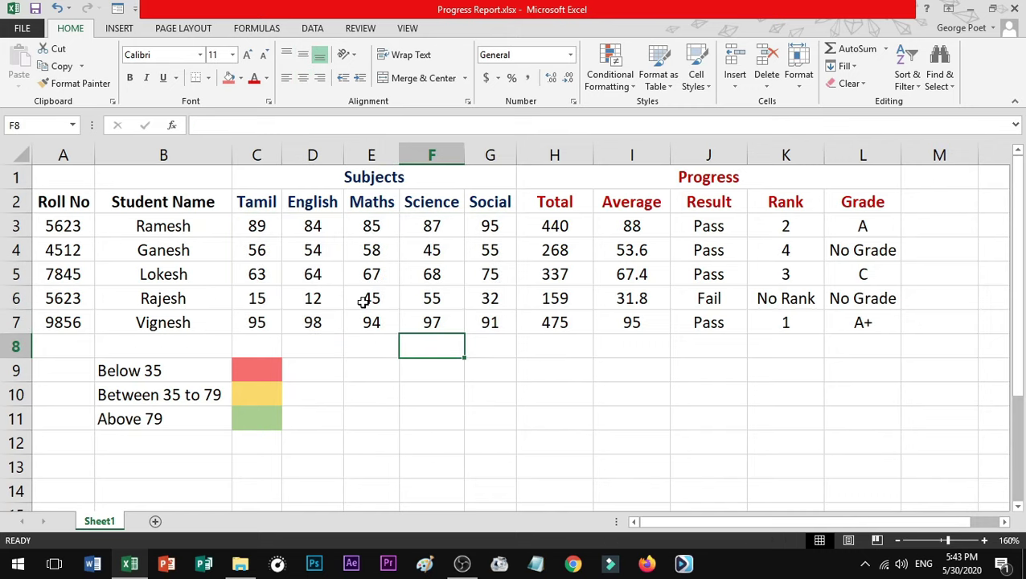
{"action": "mouse_move", "coordinate": [267, 224]}
{"action": "left_mouse_down"}
{"action": "mouse_move", "coordinate": [432, 274]}
{"action": "mouse_move", "coordinate": [498, 325]}
{"action": "left_mouse_up"}
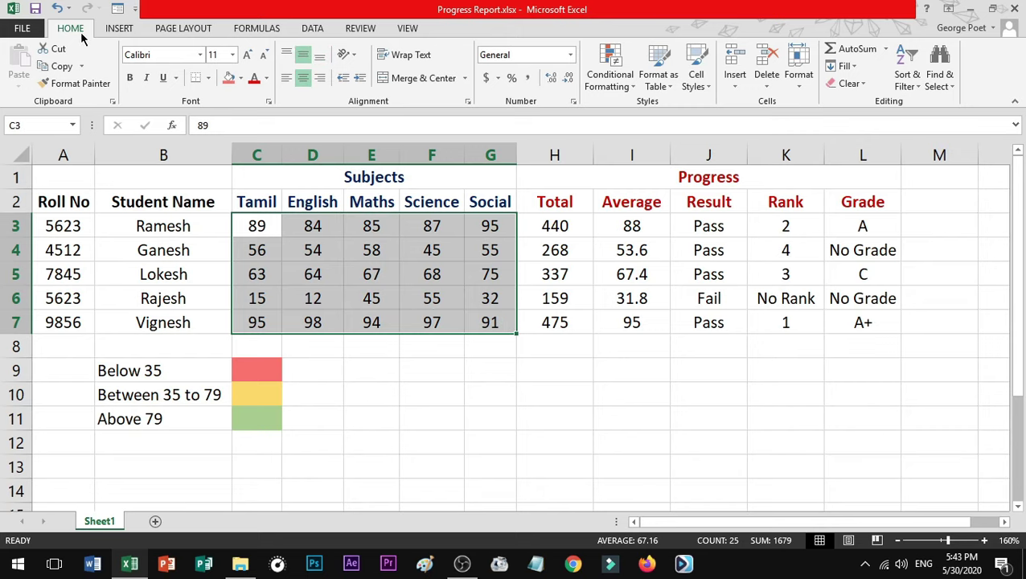
- Add a Less Than 35 rule with Light Red Fill and Dark Red Text
{"action": "left_click", "coordinate": [633, 84]}
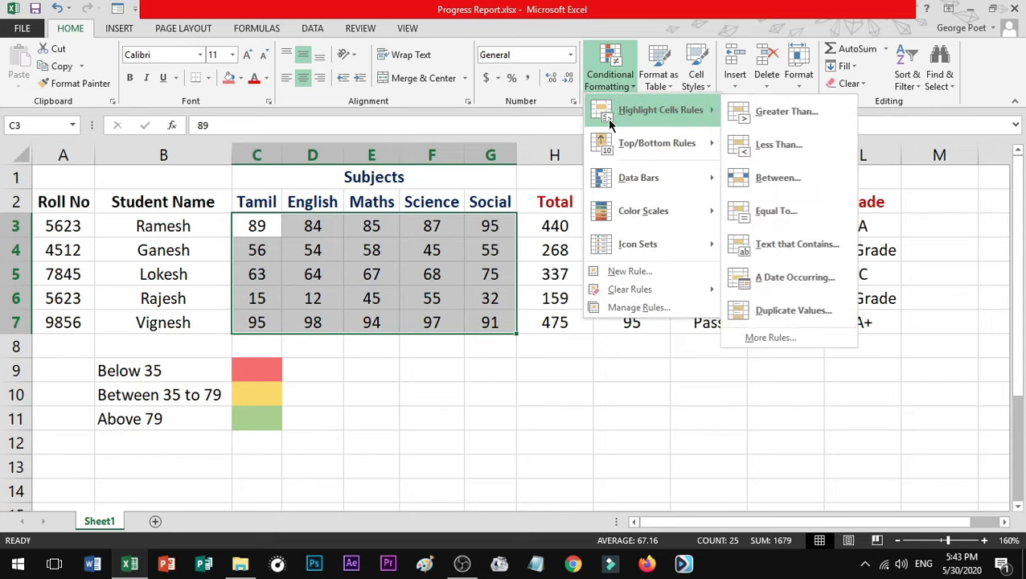
{"action": "mouse_move", "coordinate": [660, 110]}
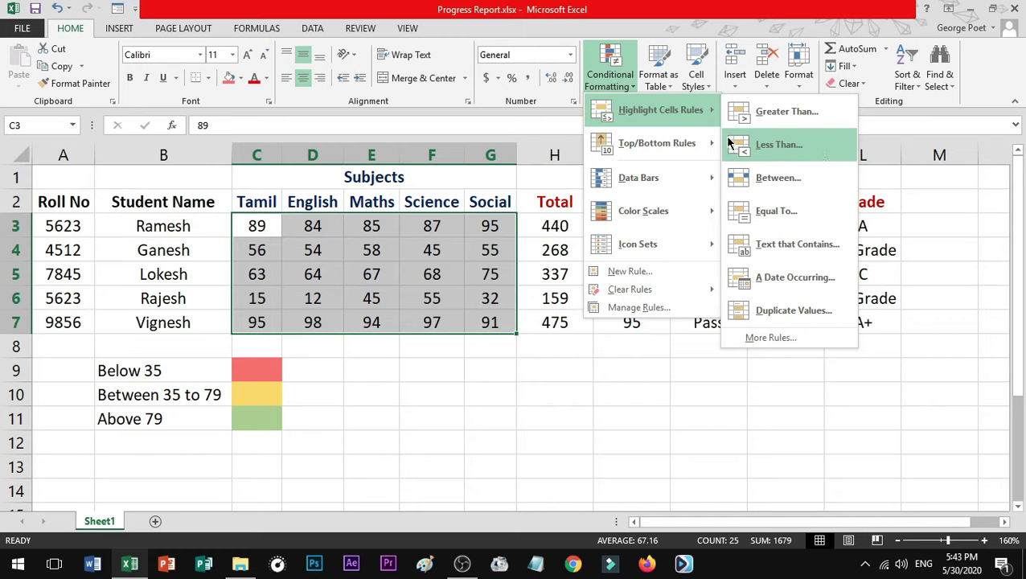
{"action": "left_click", "coordinate": [815, 149]}
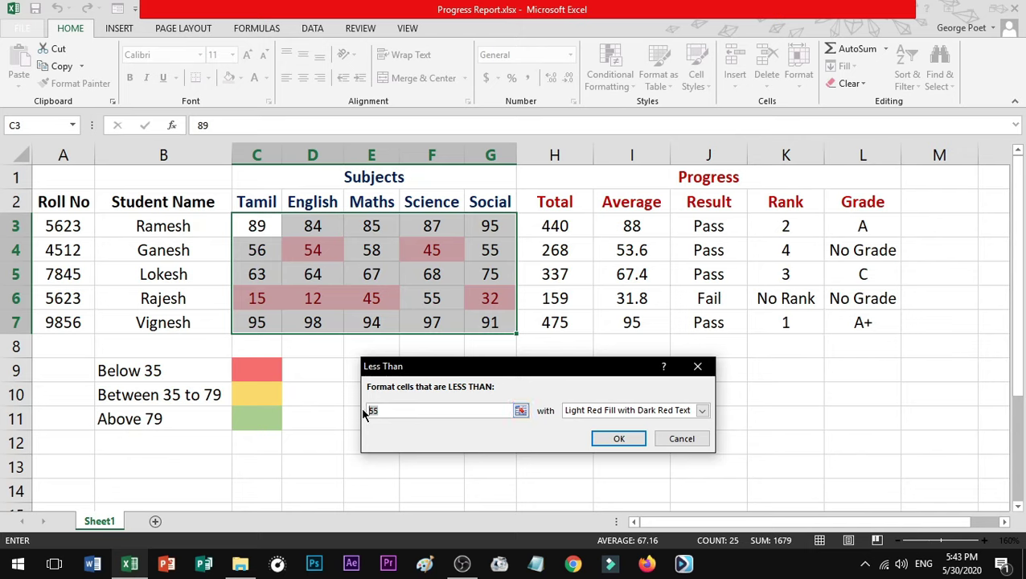
{"action": "type", "text": "35"}
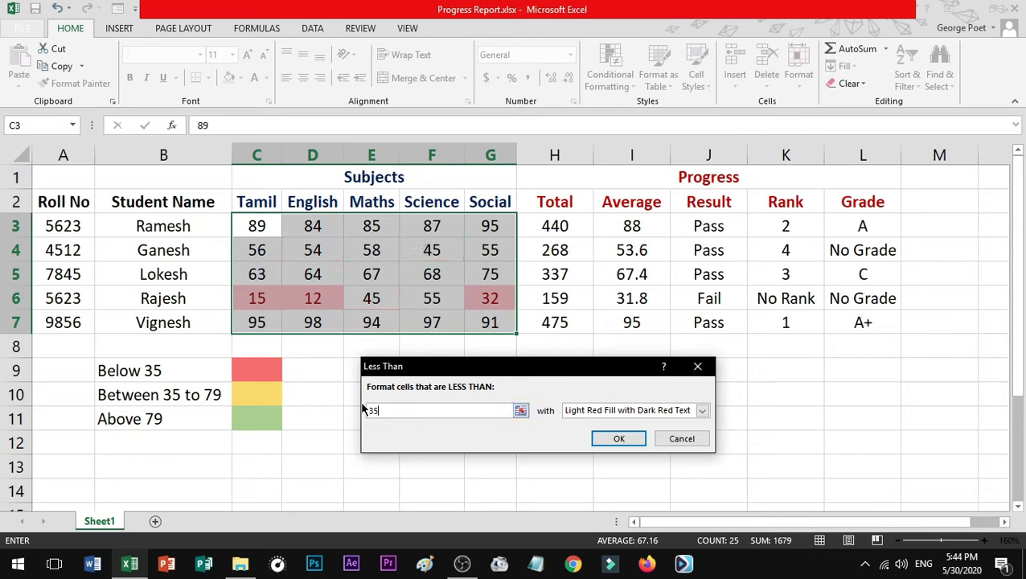
{"action": "left_click", "coordinate": [598, 413]}
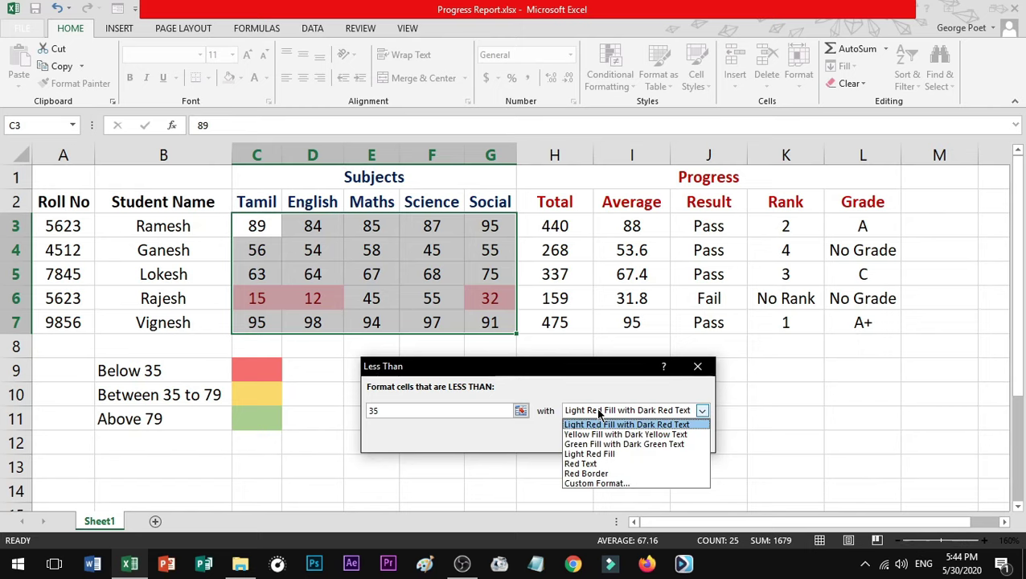
{"action": "left_click", "coordinate": [609, 434]}
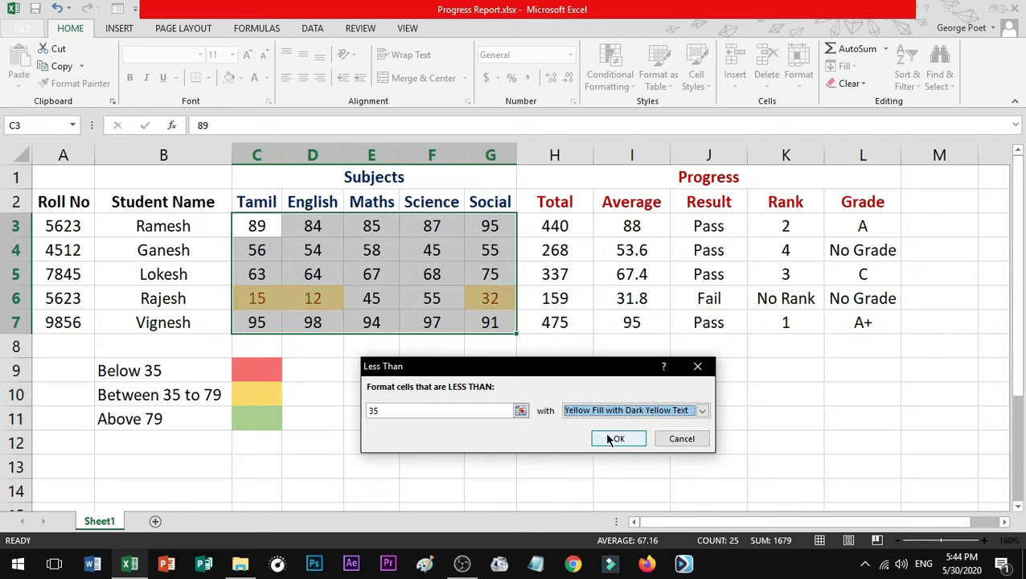
{"action": "left_click", "coordinate": [609, 412]}
{"action": "left_click", "coordinate": [600, 444]}
{"action": "left_click", "coordinate": [609, 410]}
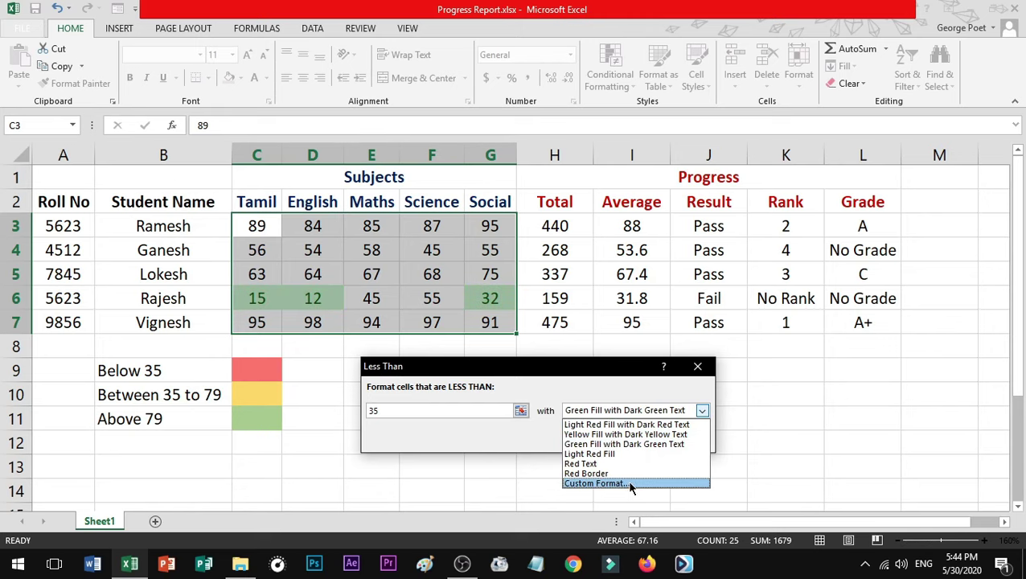
{"action": "left_click", "coordinate": [613, 425]}
{"action": "left_click", "coordinate": [616, 437]}
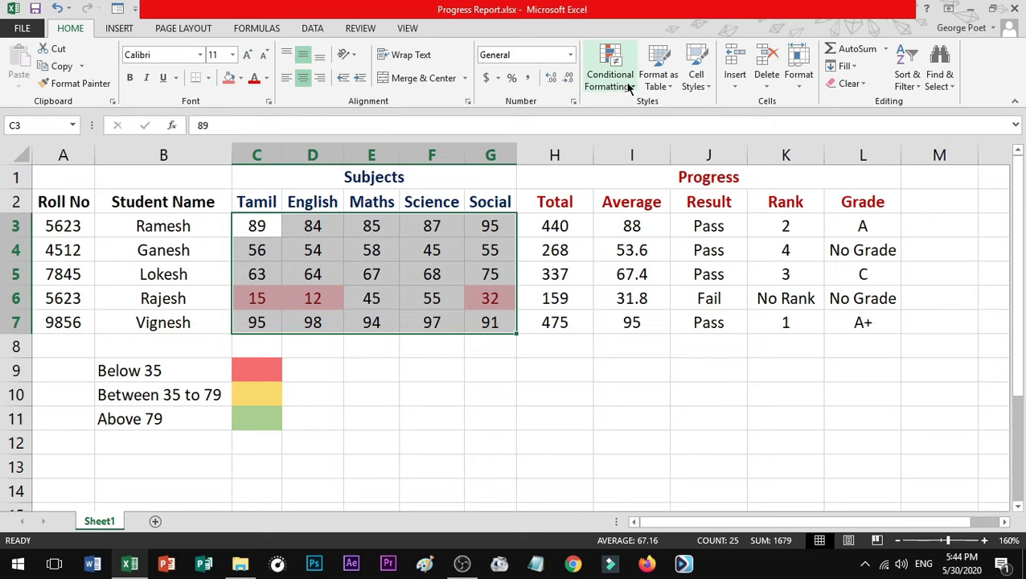
- Add a Greater Than 79 rule using Green Fill with Dark Green Text
{"action": "left_click", "coordinate": [628, 86]}
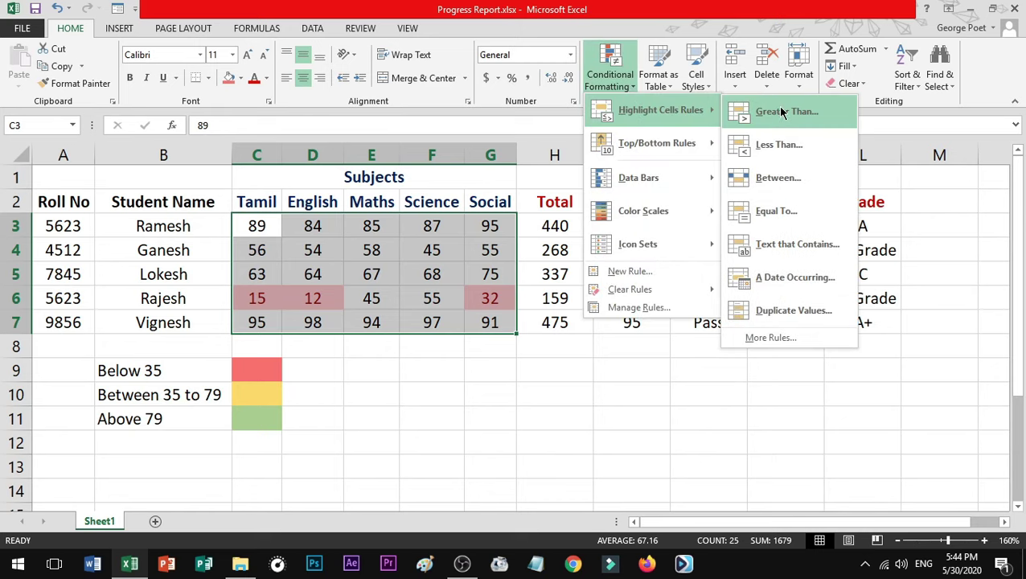
{"action": "left_click", "coordinate": [822, 118]}
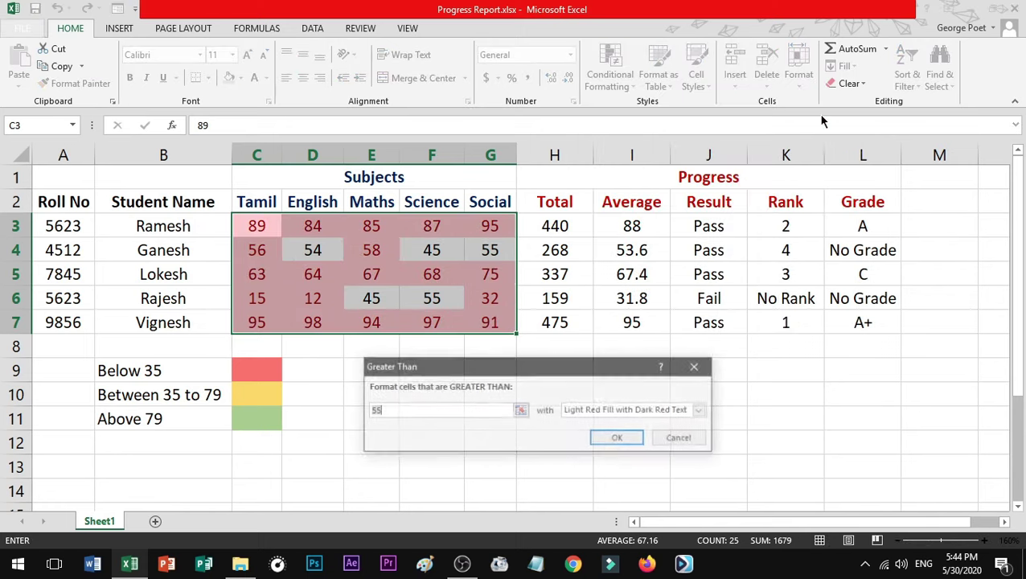
{"action": "left_click_drag", "start_coordinate": [498, 370], "coordinate": [502, 367]}
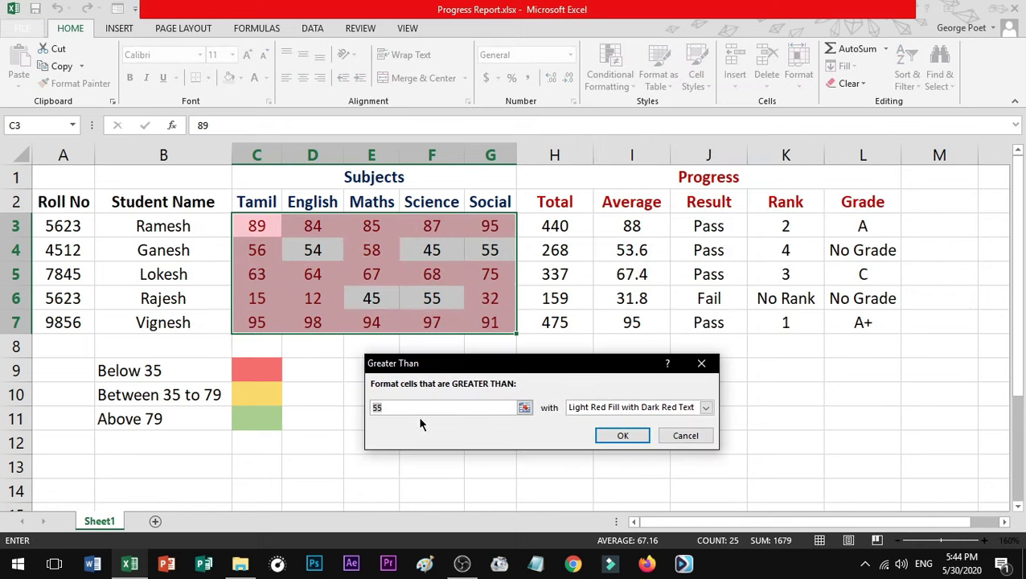
{"action": "type", "text": "79"}
{"action": "left_click", "coordinate": [605, 408]}
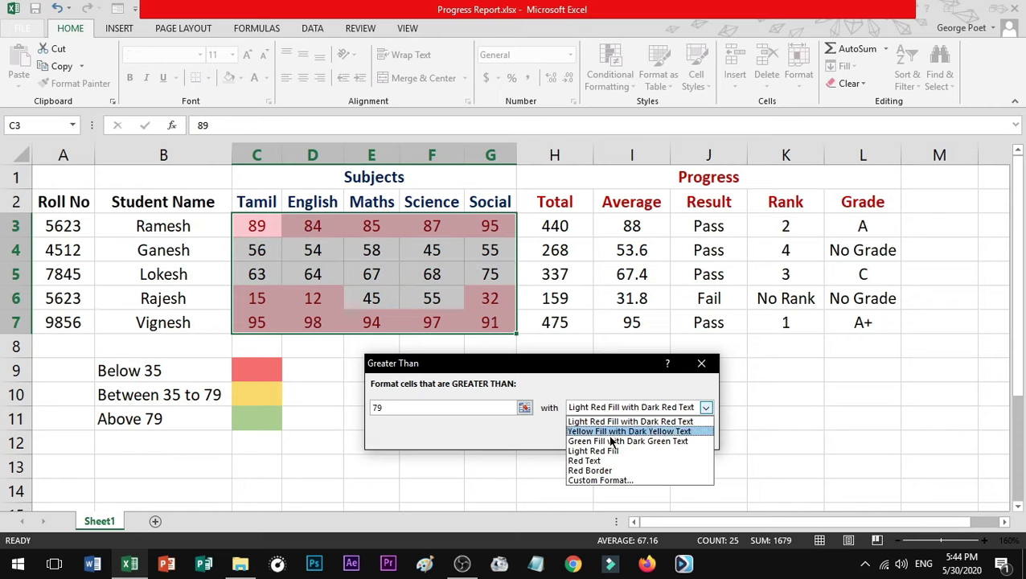
{"action": "left_click", "coordinate": [611, 442]}
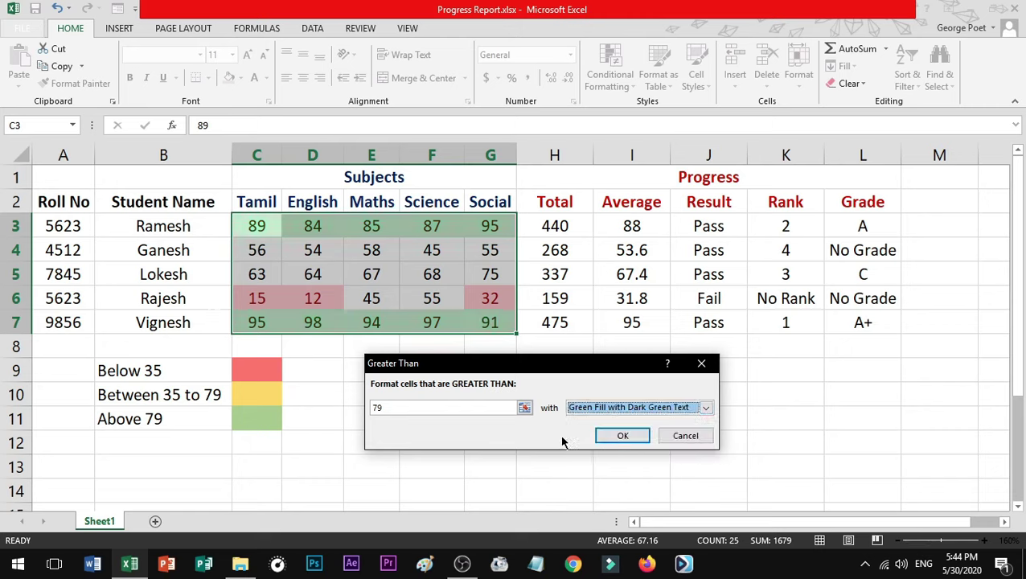
{"action": "left_click", "coordinate": [618, 435]}
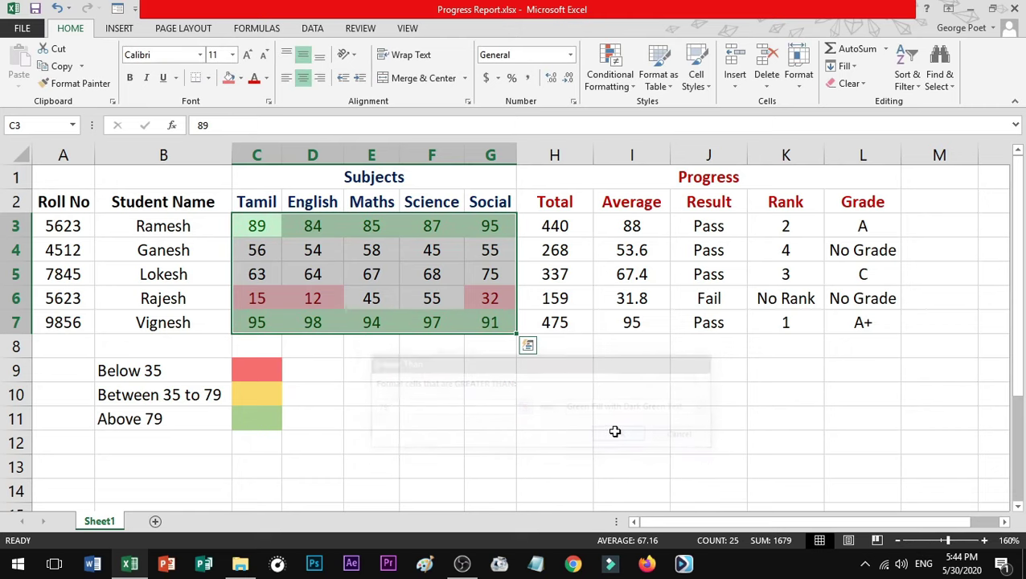
{"action": "left_click", "coordinate": [624, 92]}
{"action": "mouse_move", "coordinate": [659, 110]}
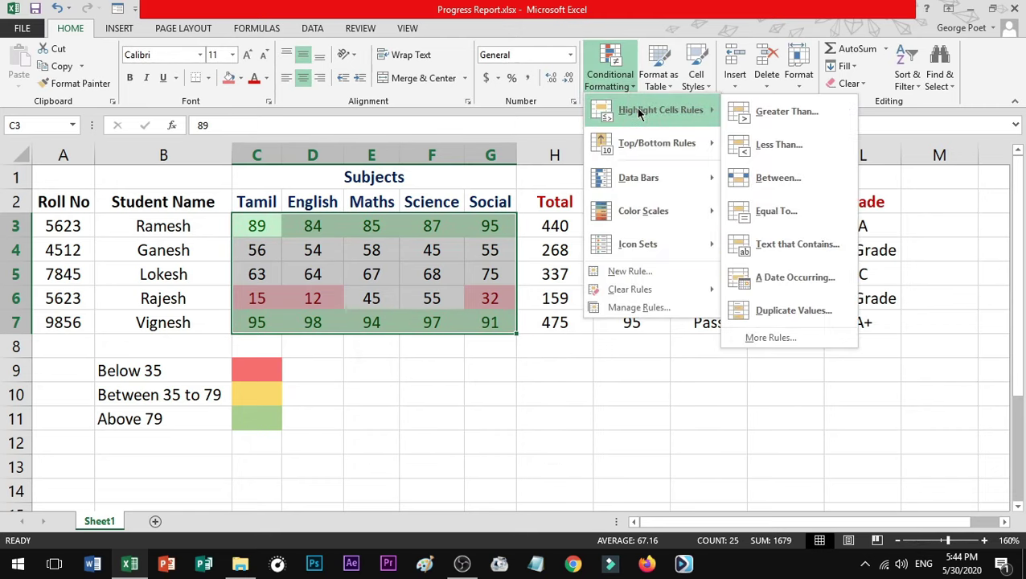
- Add a Between 35 and 79 rule with Yellow Fill and Dark Yellow Text
{"action": "left_click", "coordinate": [806, 181]}
{"action": "left_click_drag", "start_coordinate": [518, 371], "coordinate": [487, 372]}
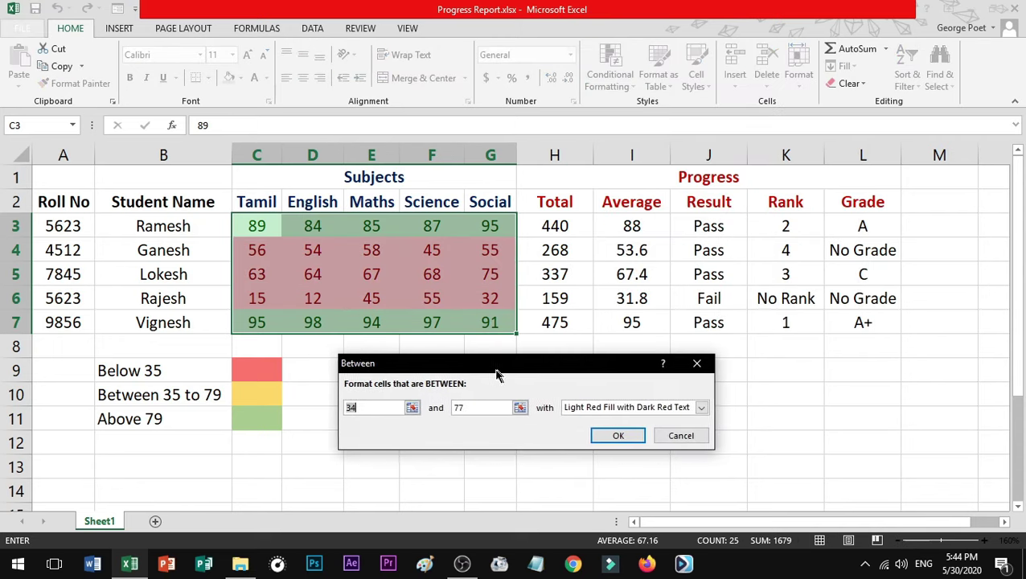
{"action": "type", "text": "35"}
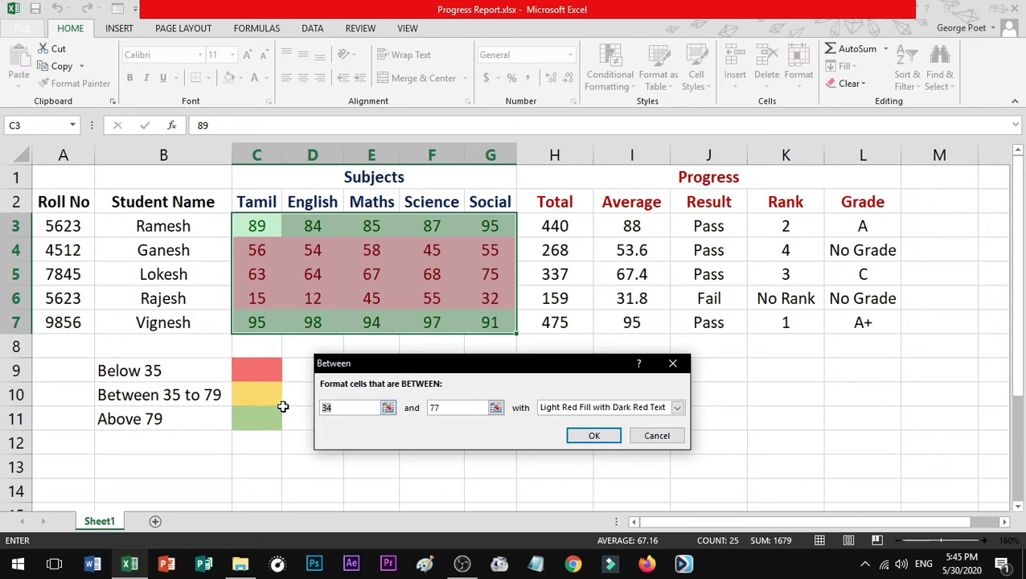
{"action": "key", "text": "Tab"}
{"action": "type", "text": "79"}
{"action": "left_click", "coordinate": [593, 409]}
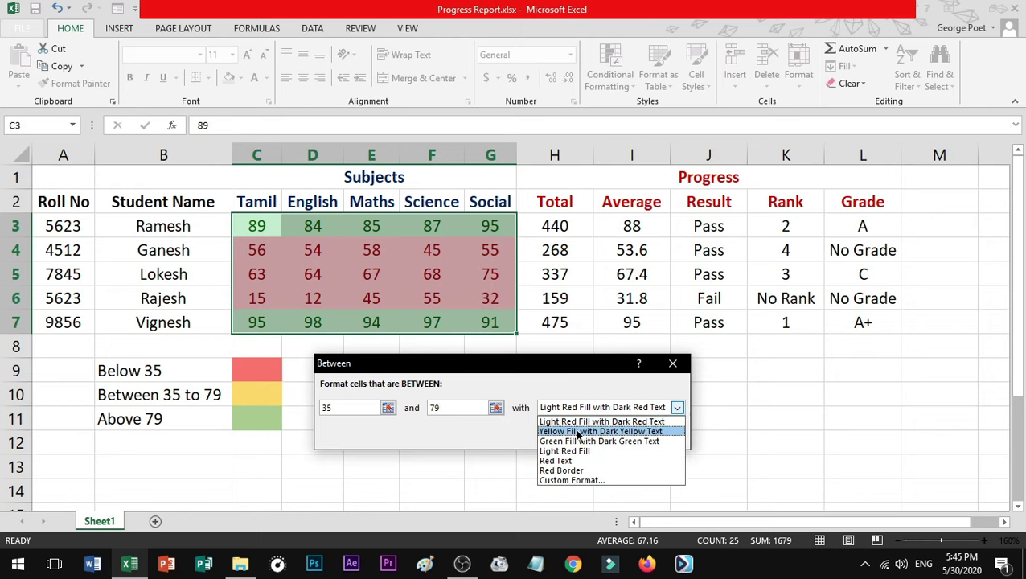
{"action": "left_click", "coordinate": [636, 432]}
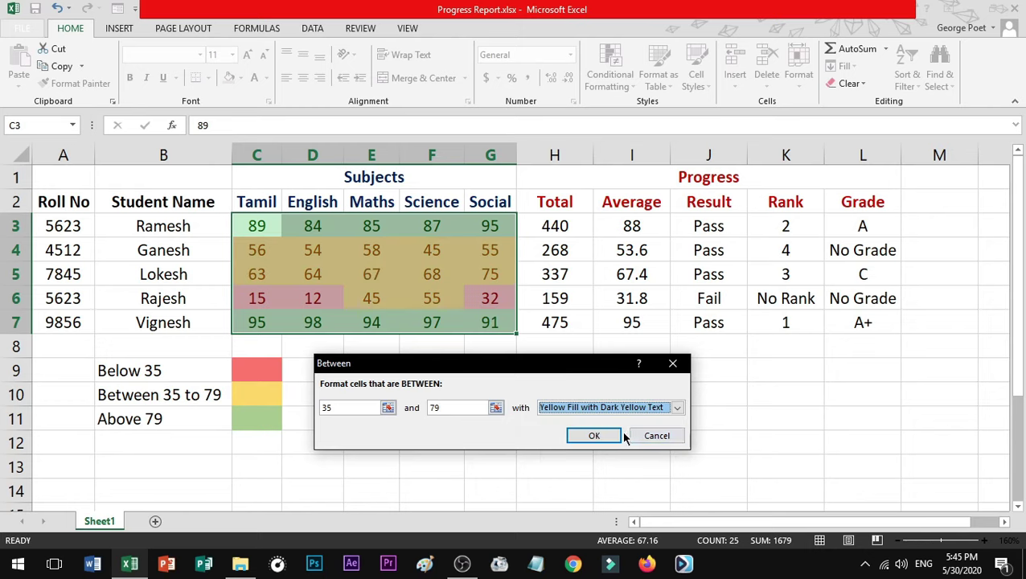
{"action": "left_click", "coordinate": [595, 436]}
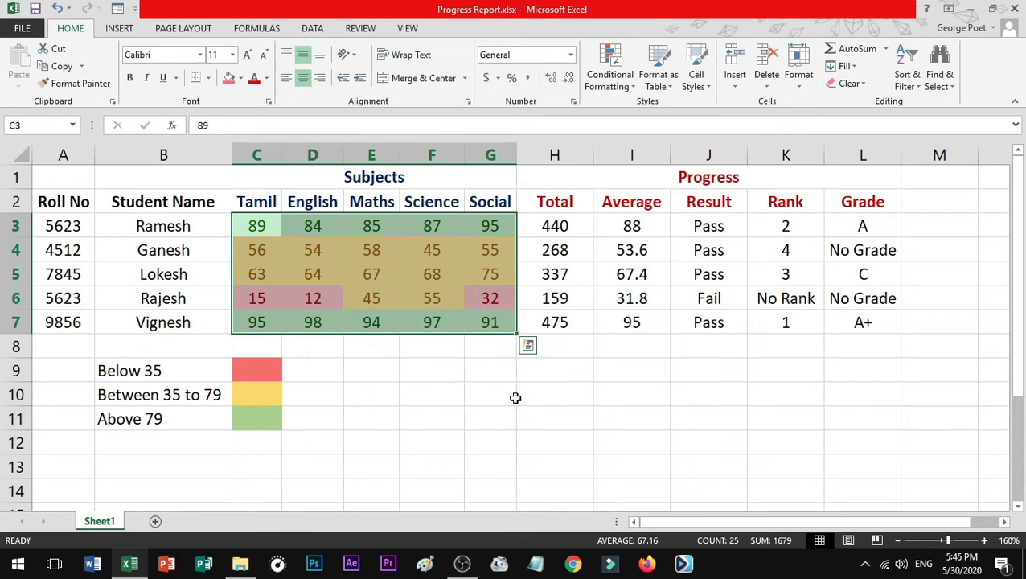
{"action": "left_click", "coordinate": [442, 370]}
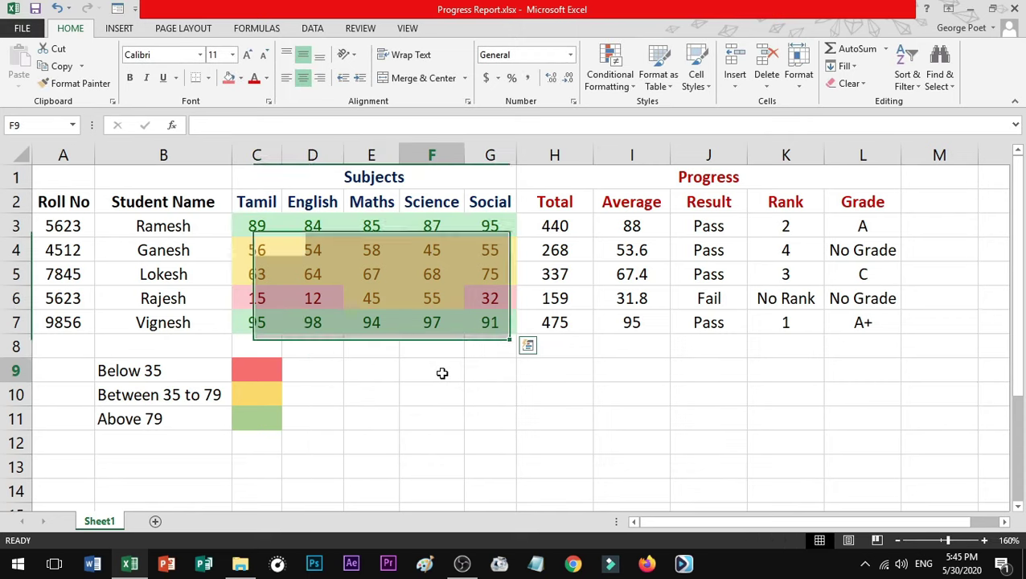
{"action": "left_click", "coordinate": [272, 257]}
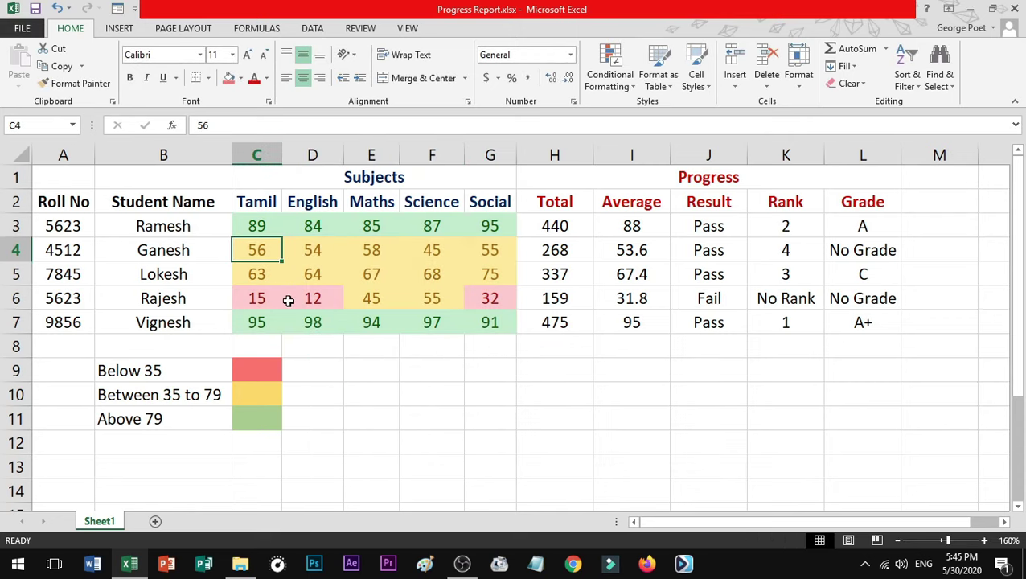
- Enter 15, then 35, then 95 in cell C4 to test the colour bands
{"action": "type", "text": "15"}
{"action": "key", "text": "ctrl+Return"}
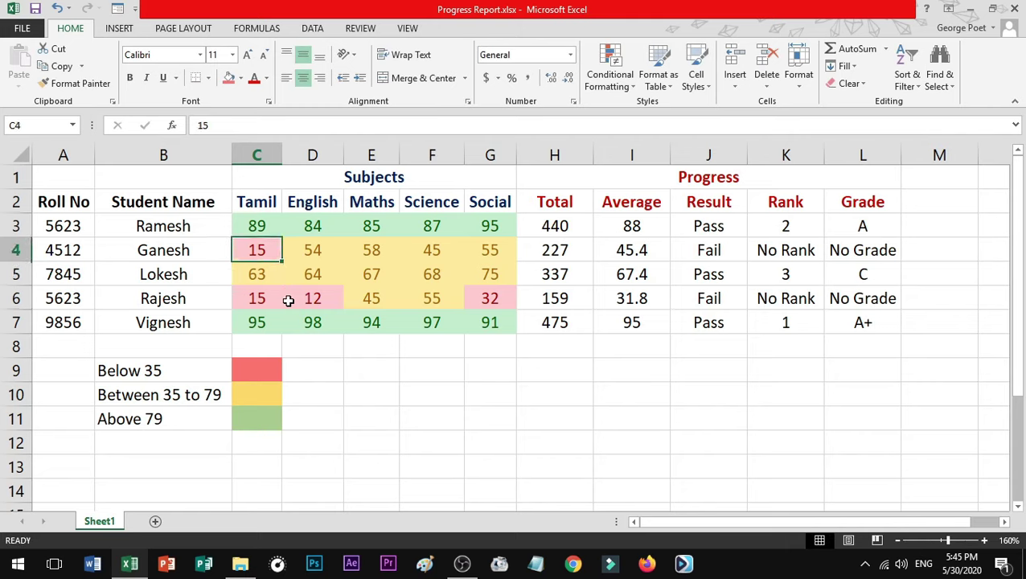
{"action": "type", "text": "35"}
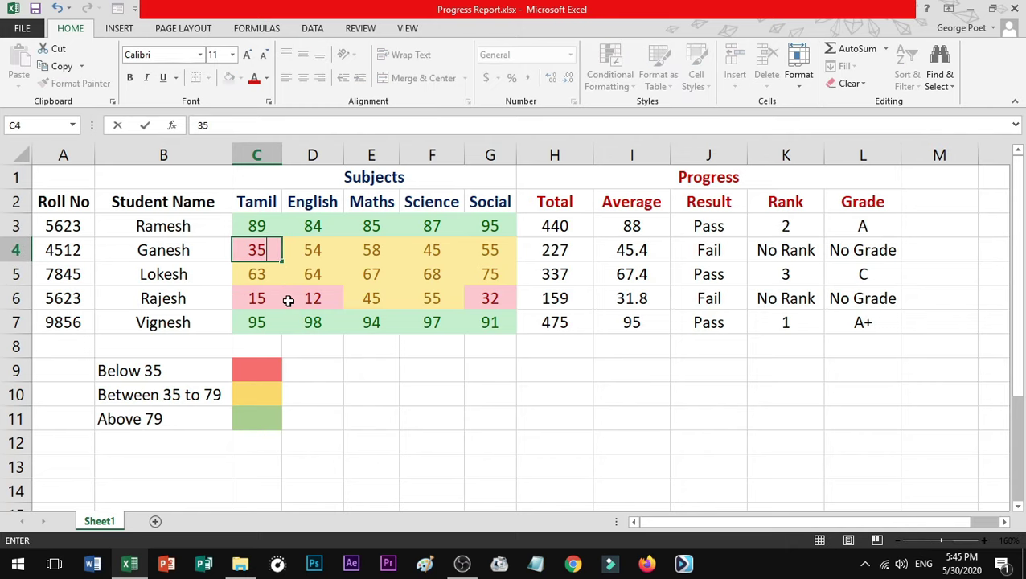
{"action": "key", "text": "Return"}
{"action": "key", "text": "Up"}
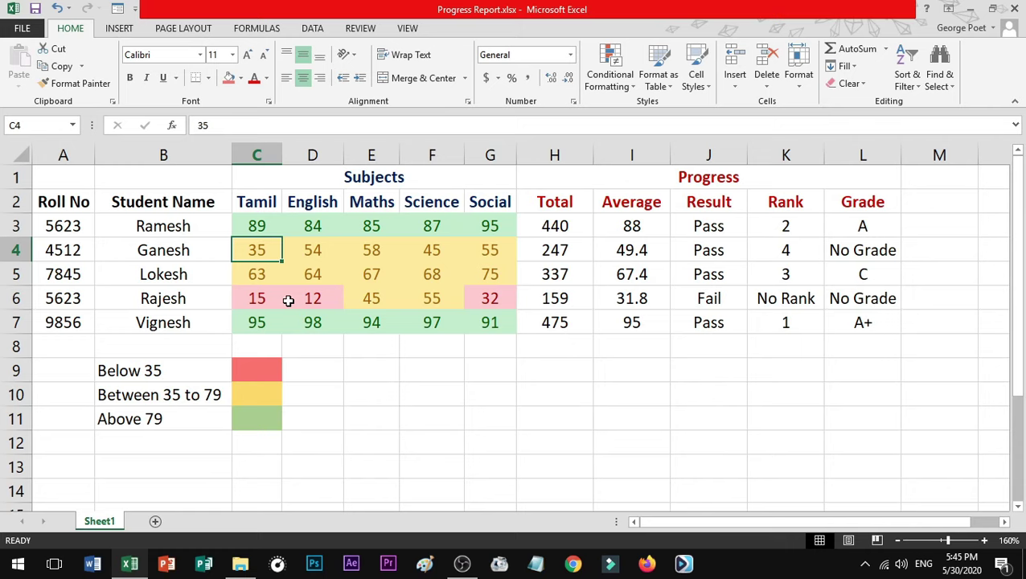
{"action": "type", "text": "95"}
{"action": "key", "text": "Return"}
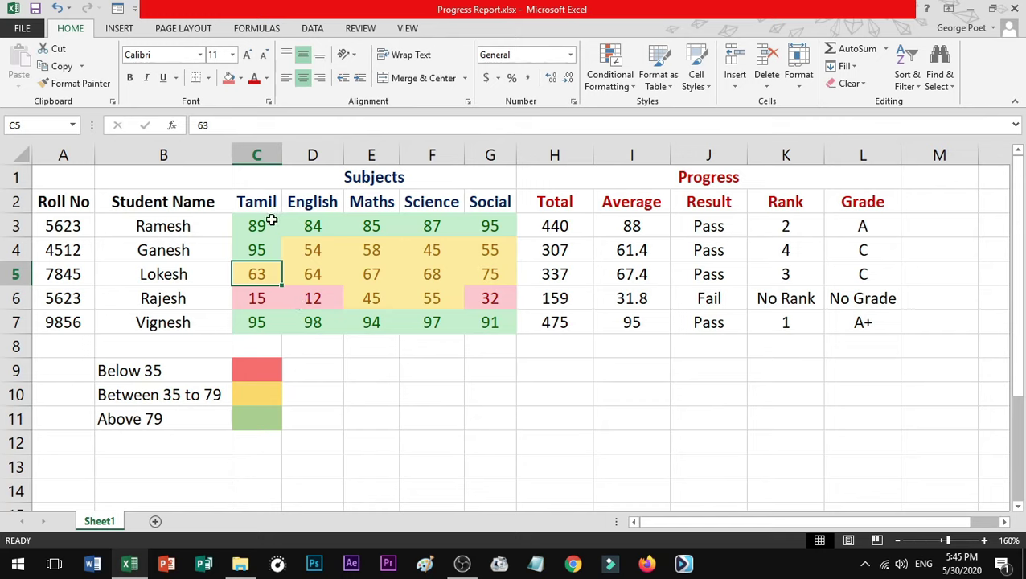
- Review the marks' colours, then select the Result cells J3:J7
{"action": "mouse_move", "coordinate": [269, 221]}
{"action": "left_mouse_down"}
{"action": "mouse_move", "coordinate": [482, 308]}
{"action": "mouse_move", "coordinate": [483, 320]}
{"action": "left_mouse_up"}
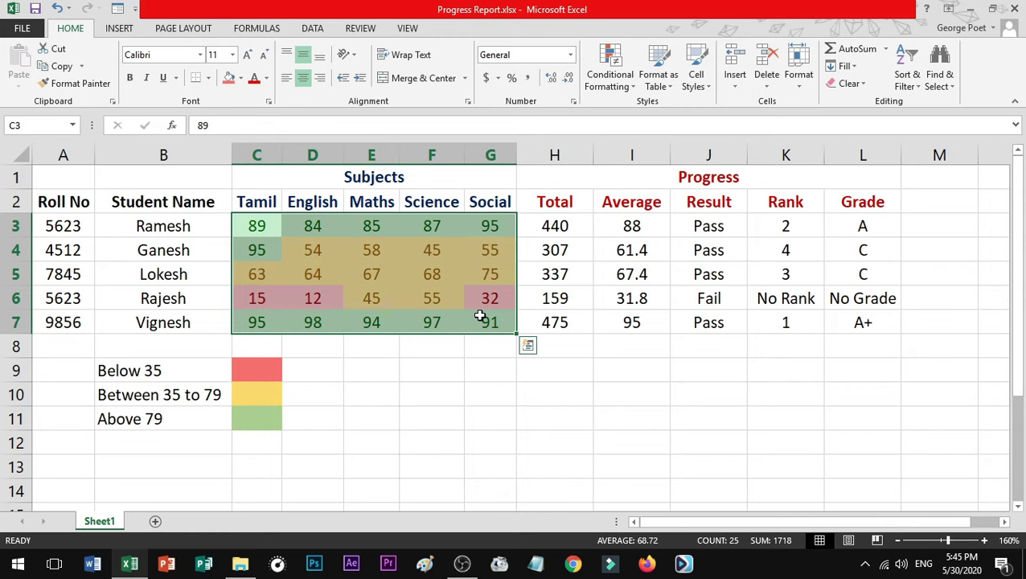
{"action": "left_click", "coordinate": [485, 372]}
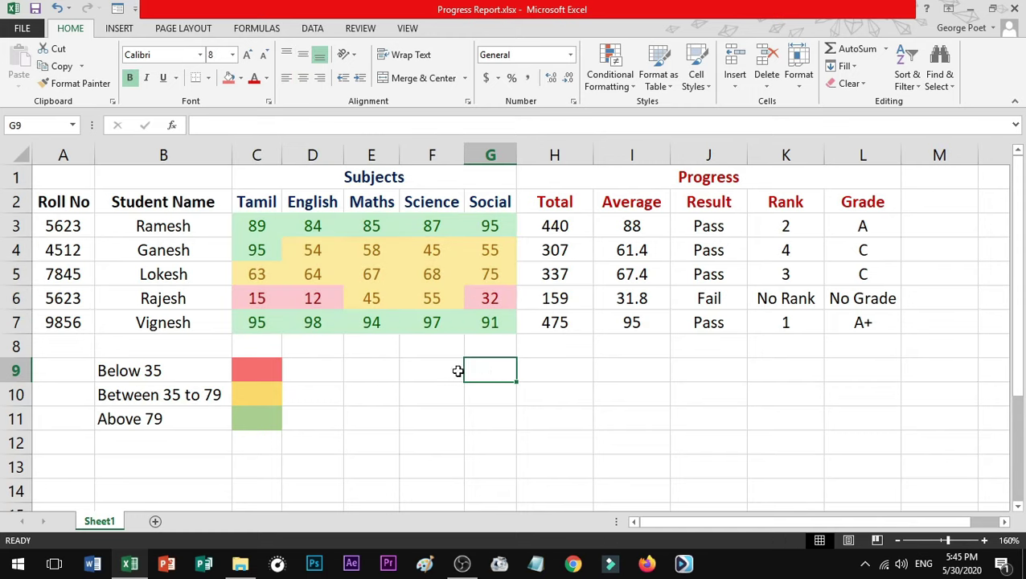
{"action": "mouse_move", "coordinate": [261, 232]}
{"action": "left_mouse_down"}
{"action": "mouse_move", "coordinate": [424, 291]}
{"action": "mouse_move", "coordinate": [476, 322]}
{"action": "left_mouse_up"}
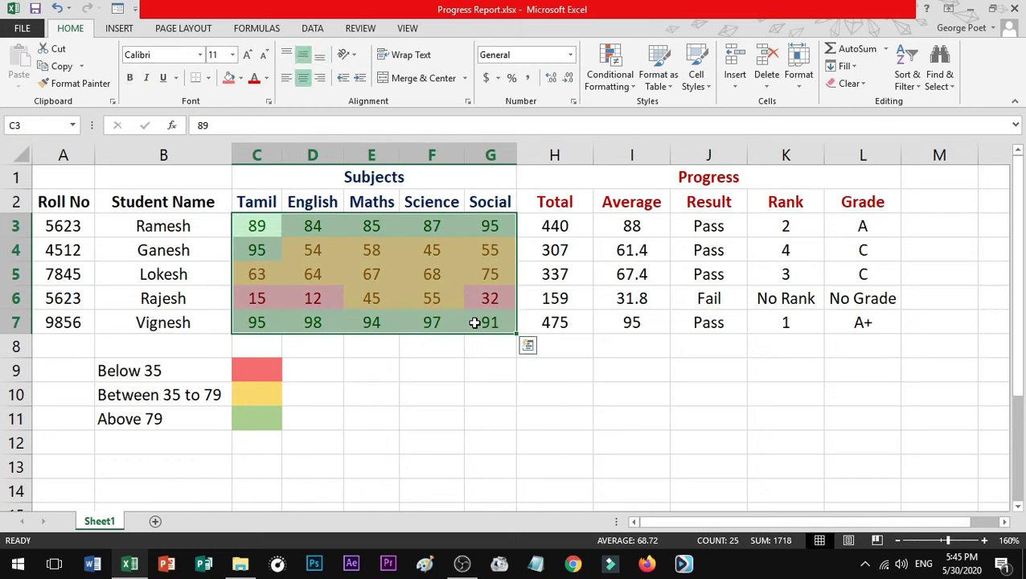
{"action": "left_click", "coordinate": [680, 376]}
{"action": "left_click_drag", "start_coordinate": [699, 226], "coordinate": [740, 322]}
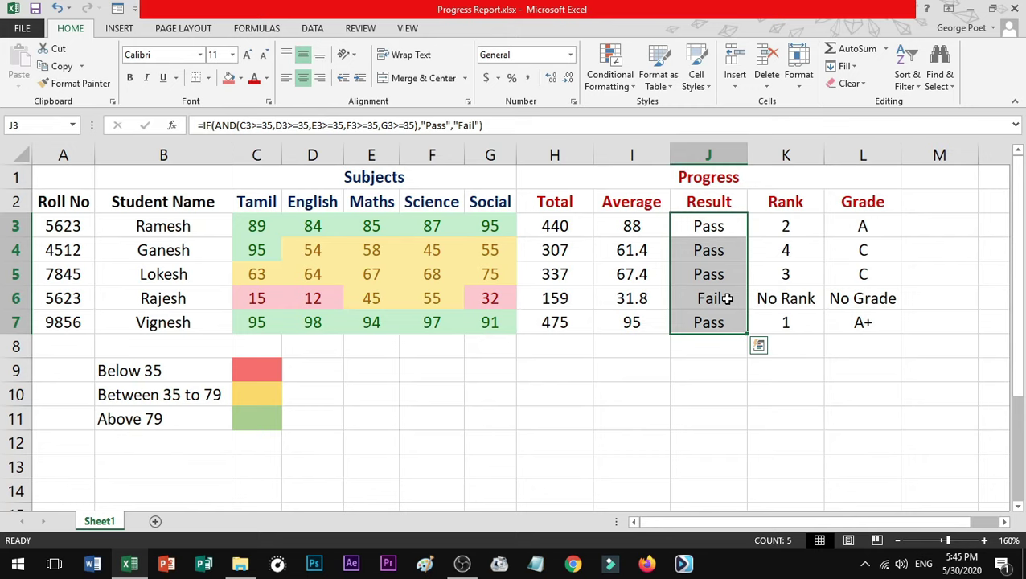
- Highlight Result cells containing 'Pass' with Green Fill and Dark Green Text
{"action": "left_click", "coordinate": [624, 86]}
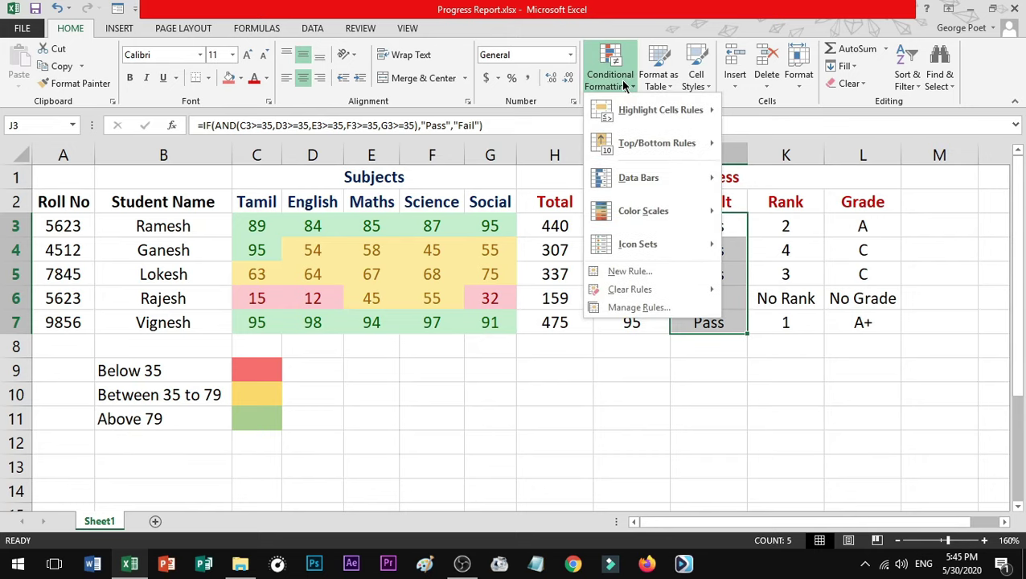
{"action": "mouse_move", "coordinate": [660, 110]}
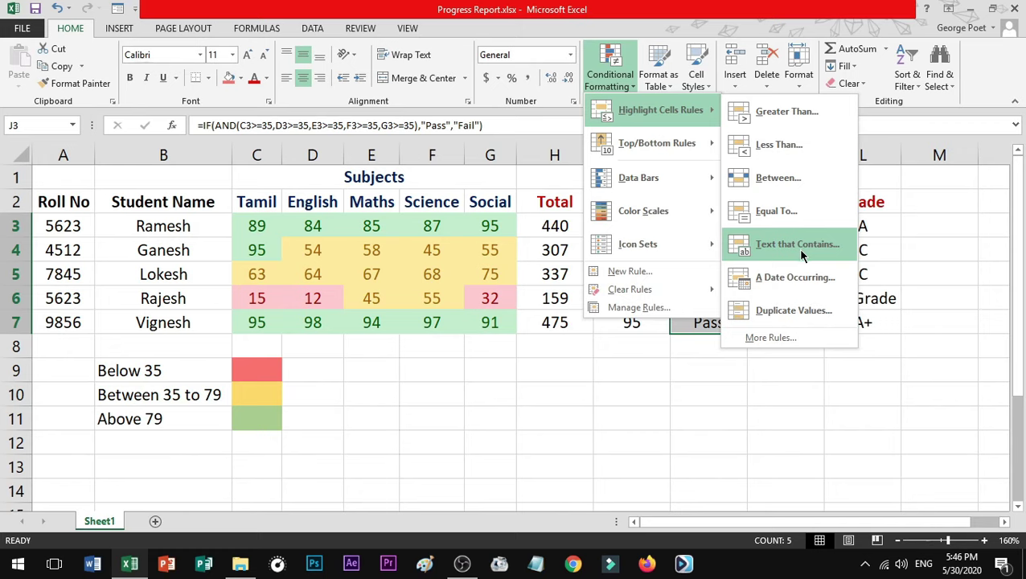
{"action": "left_click", "coordinate": [801, 254]}
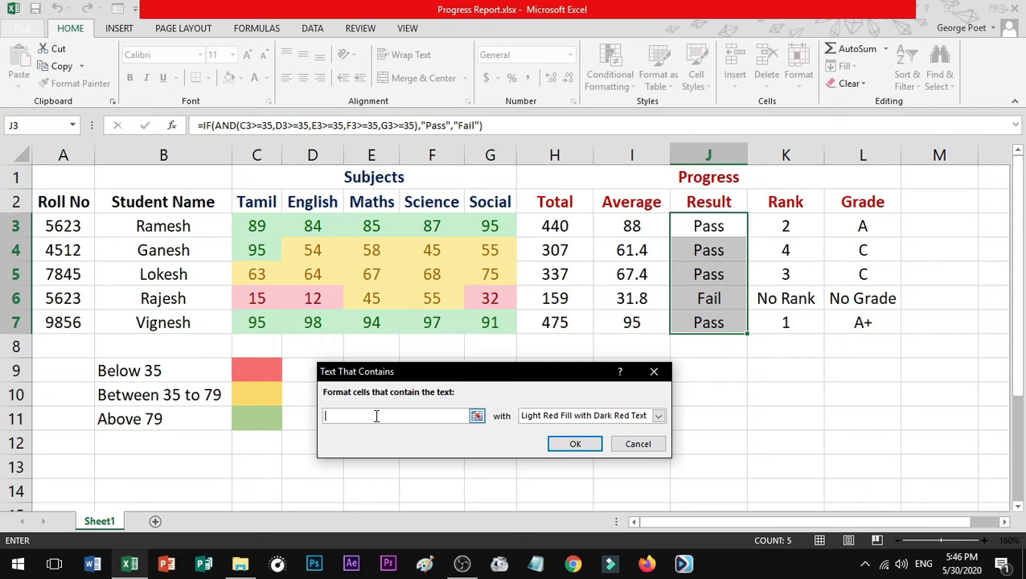
{"action": "type", "text": "Pass"}
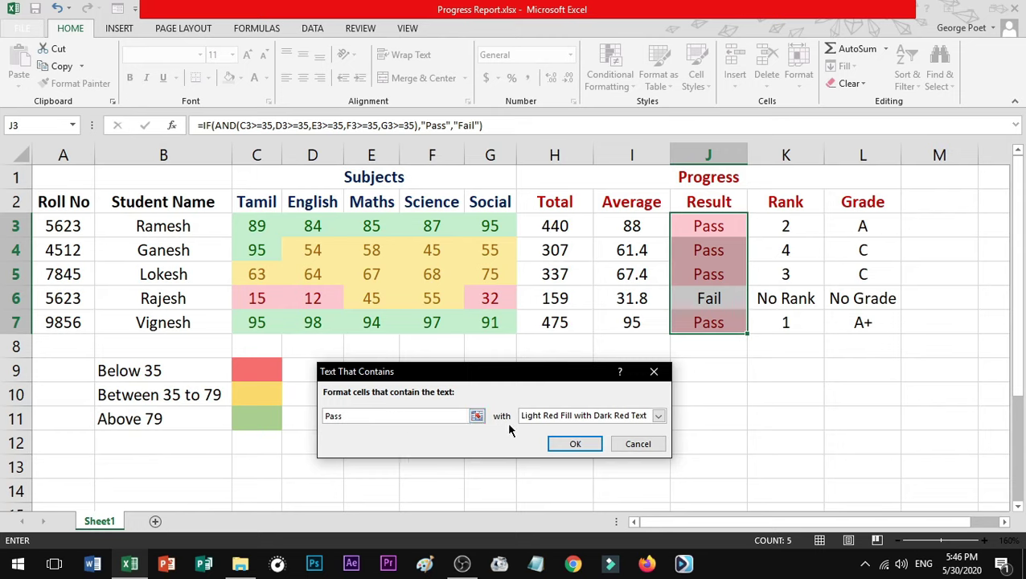
{"action": "left_click", "coordinate": [552, 416]}
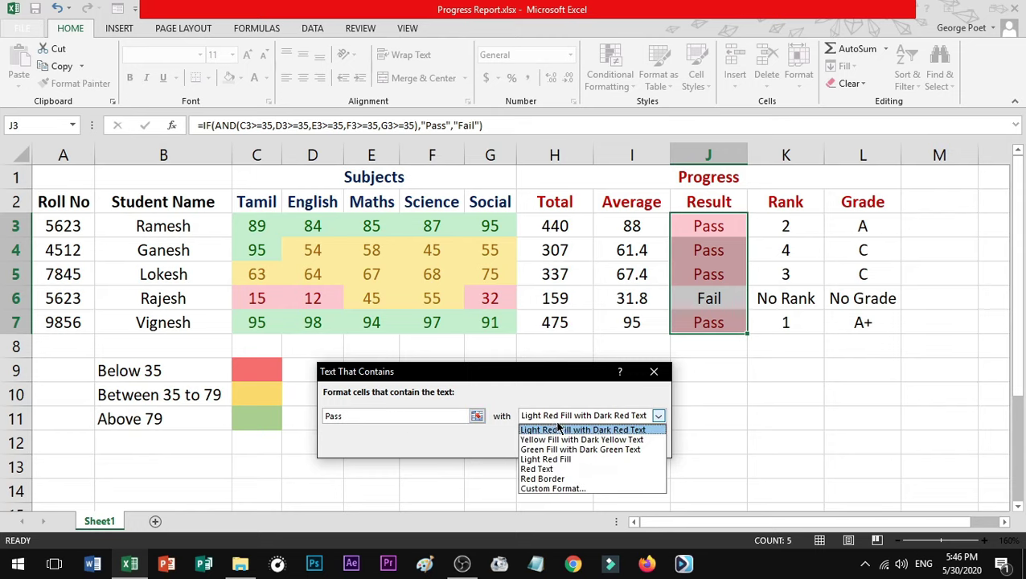
{"action": "left_click", "coordinate": [567, 450]}
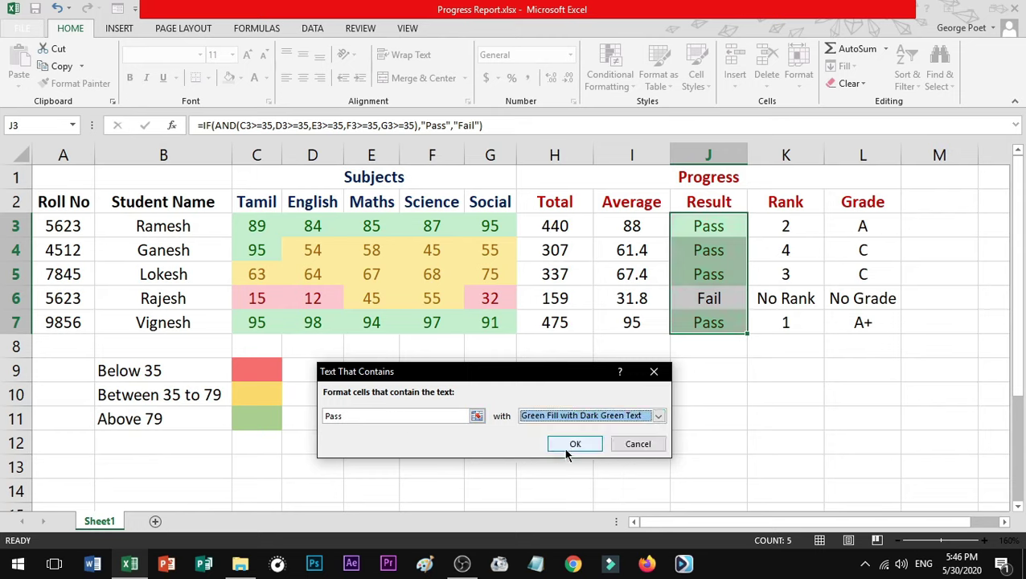
{"action": "left_click", "coordinate": [564, 444]}
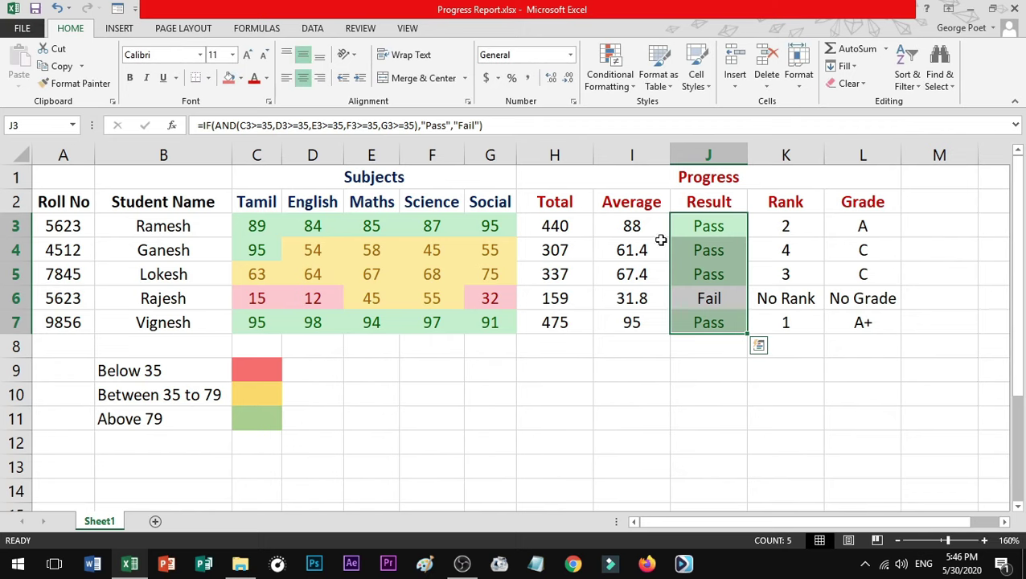
{"action": "left_click", "coordinate": [628, 77]}
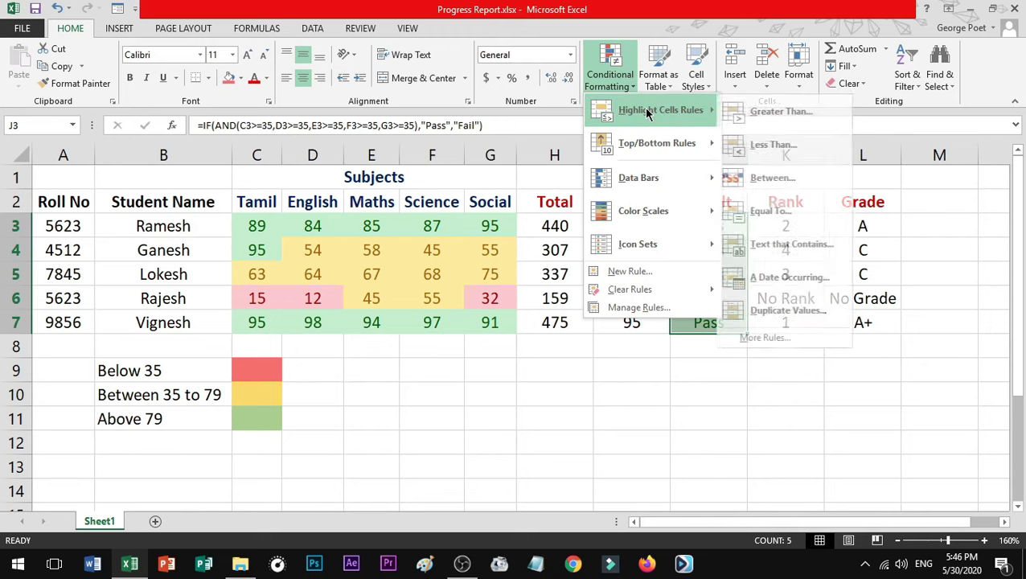
- Highlight Result cells containing 'Fail' with Light Red Fill and Dark Red Text
{"action": "left_click", "coordinate": [822, 251]}
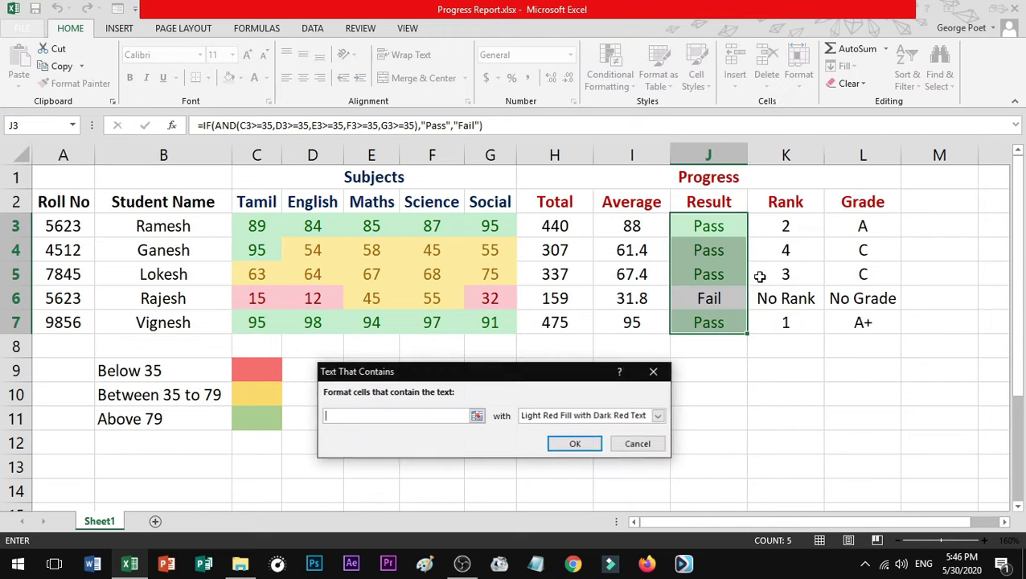
{"action": "type", "text": "Fa"}
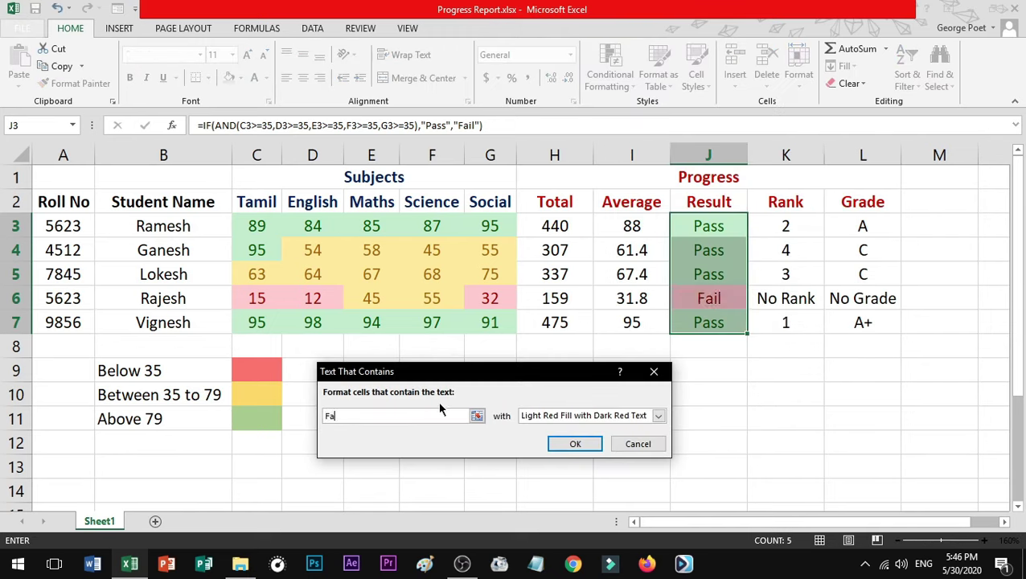
{"action": "type", "text": "il"}
{"action": "left_click", "coordinate": [575, 447]}
- Change the Science mark in F3 to 15, then undo back to 87
{"action": "left_click", "coordinate": [423, 227]}
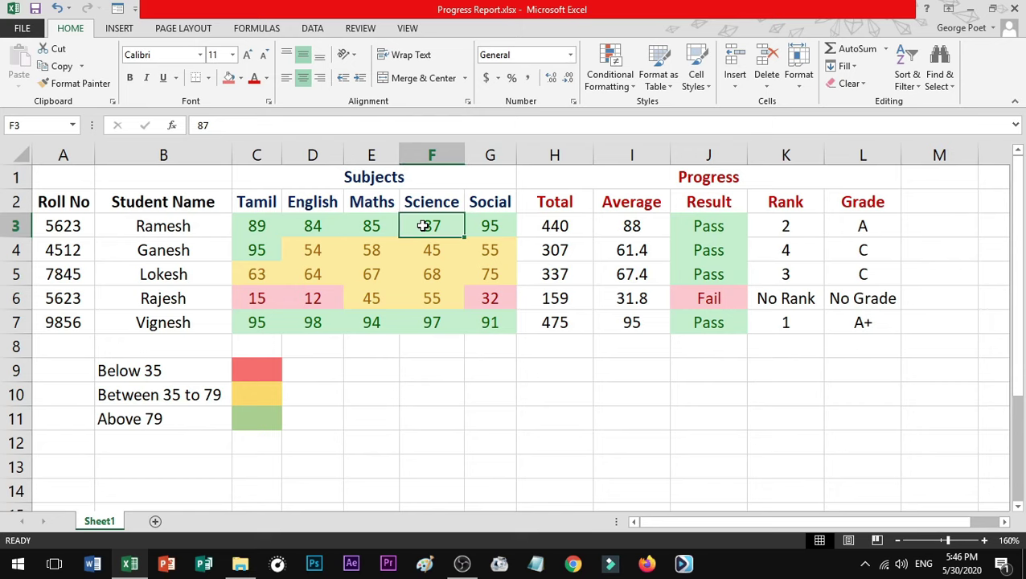
{"action": "type", "text": "15"}
{"action": "key", "text": "Return"}
{"action": "left_click", "coordinate": [424, 226]}
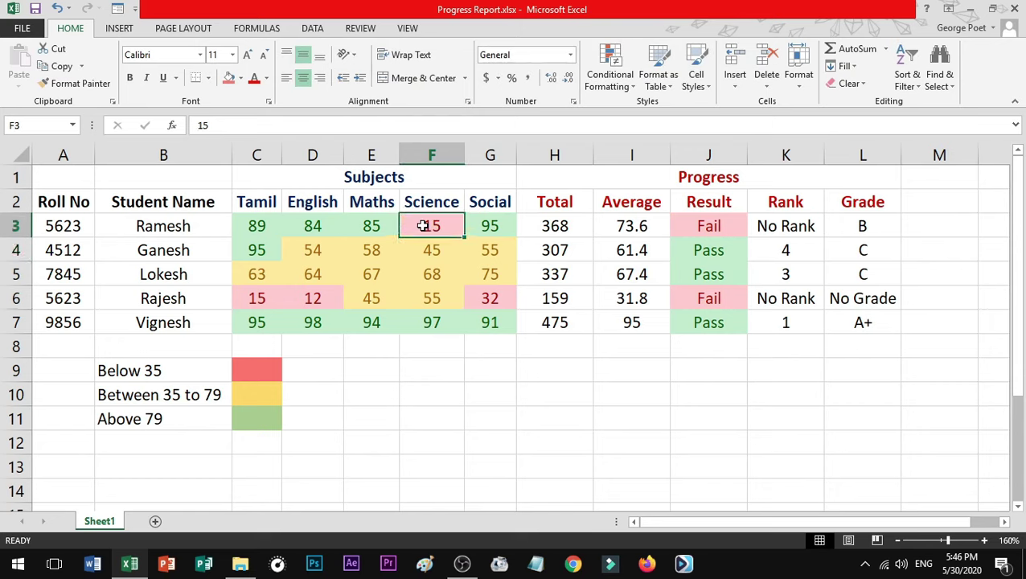
{"action": "key", "text": "ctrl+z"}
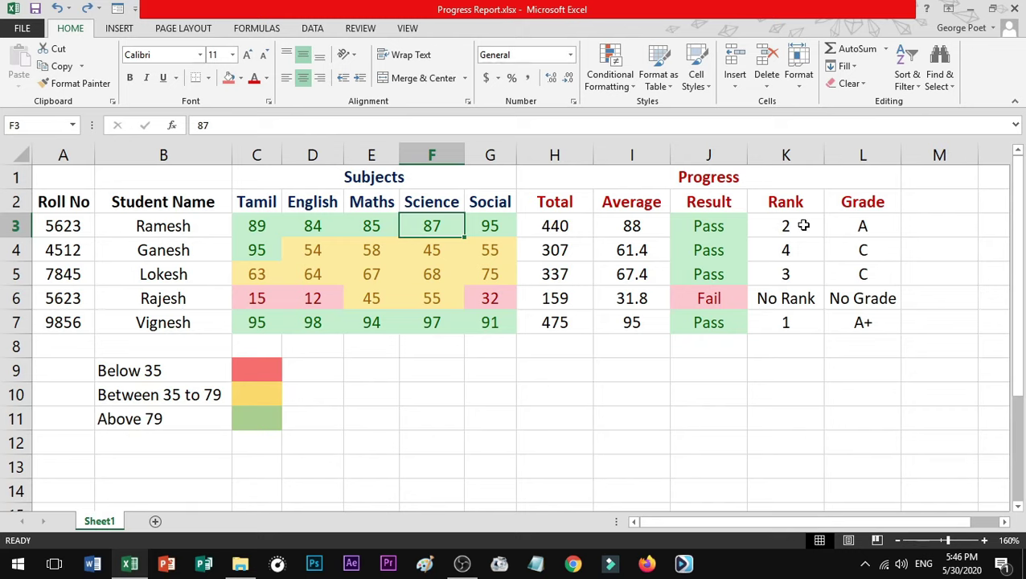
- Select Rank cells K3:K7 and shade ranks between 1 and 3 green
{"action": "left_click_drag", "start_coordinate": [800, 226], "coordinate": [806, 322]}
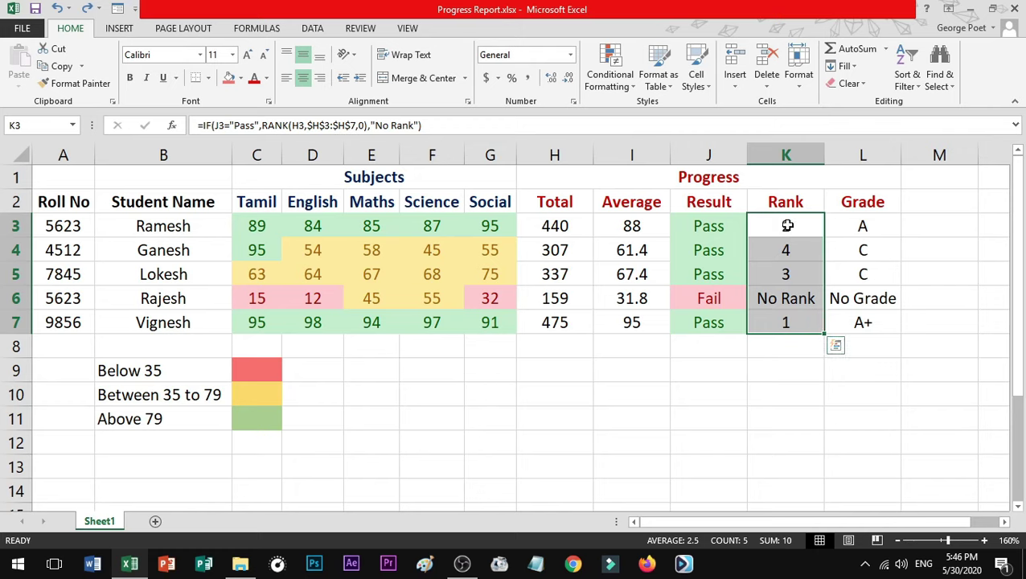
{"action": "left_click", "coordinate": [612, 76]}
{"action": "mouse_move", "coordinate": [659, 110]}
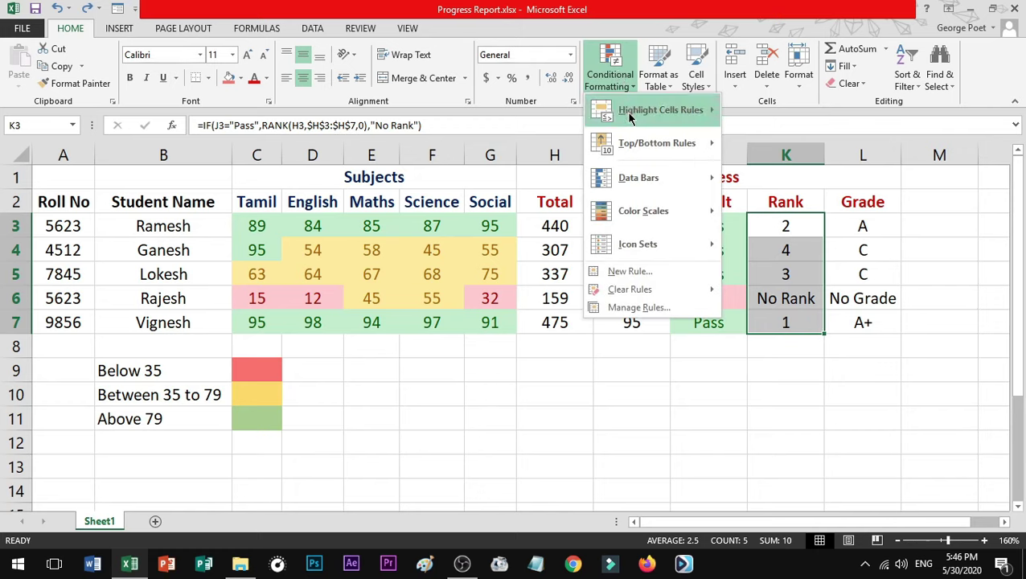
{"action": "left_click", "coordinate": [776, 178]}
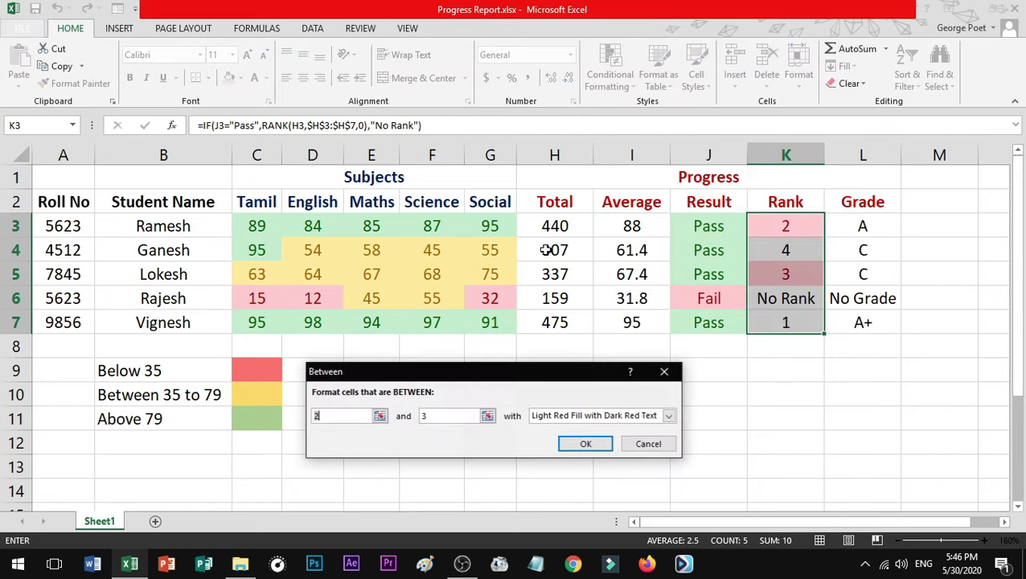
{"action": "type", "text": "1"}
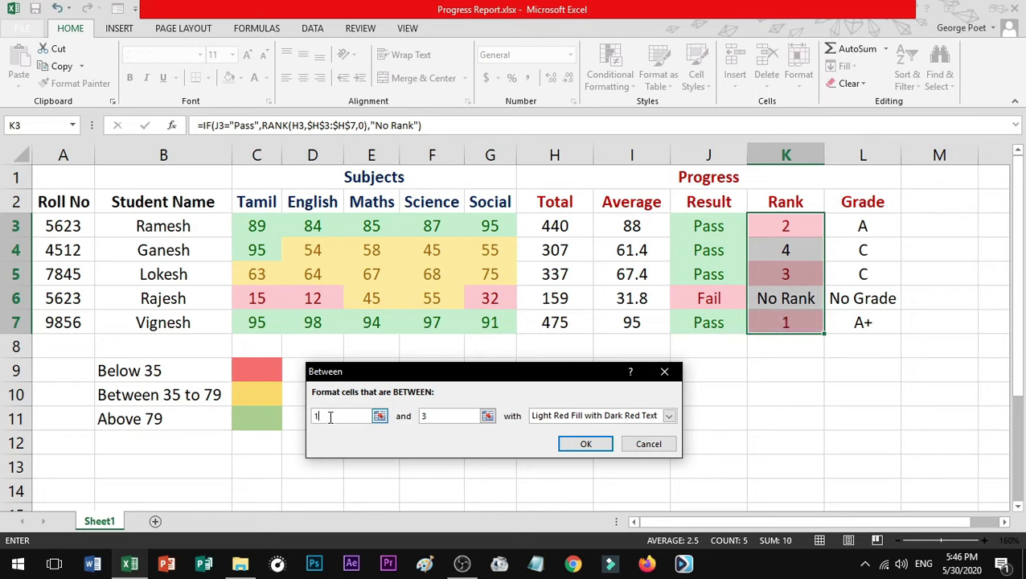
{"action": "left_click", "coordinate": [421, 415]}
{"action": "left_click", "coordinate": [556, 416]}
{"action": "left_click", "coordinate": [571, 448]}
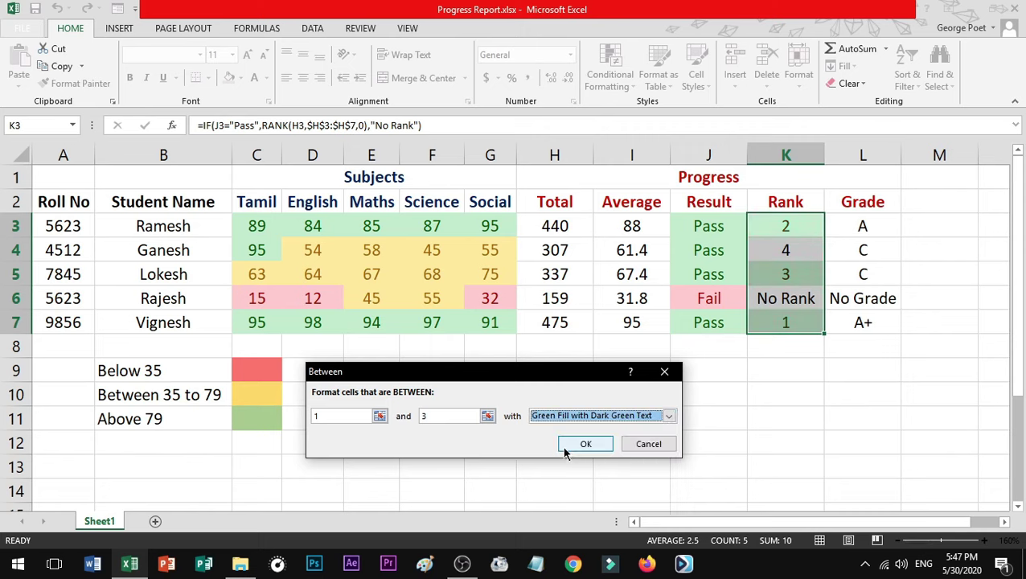
{"action": "left_click", "coordinate": [591, 442]}
- Shade ranks between 4 and 5 with Yellow Fill and Dark Yellow Text
{"action": "left_click", "coordinate": [609, 74]}
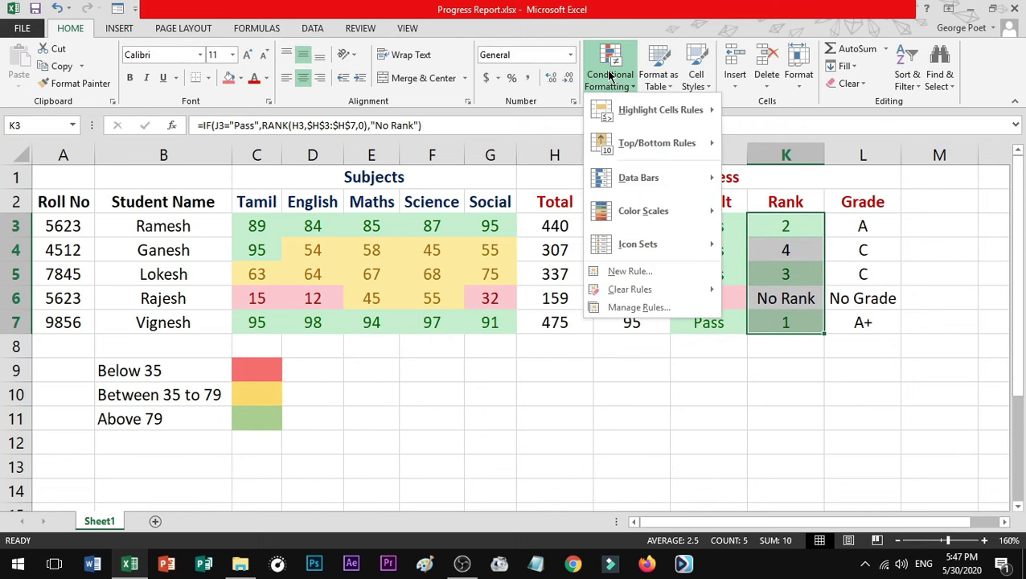
{"action": "mouse_move", "coordinate": [660, 110]}
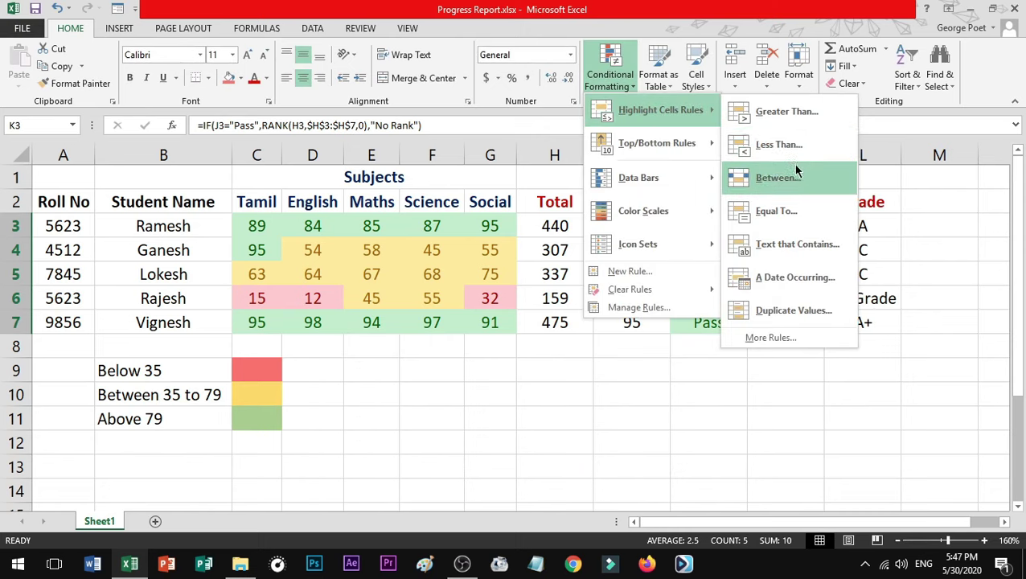
{"action": "left_click", "coordinate": [776, 176]}
{"action": "type", "text": "4"}
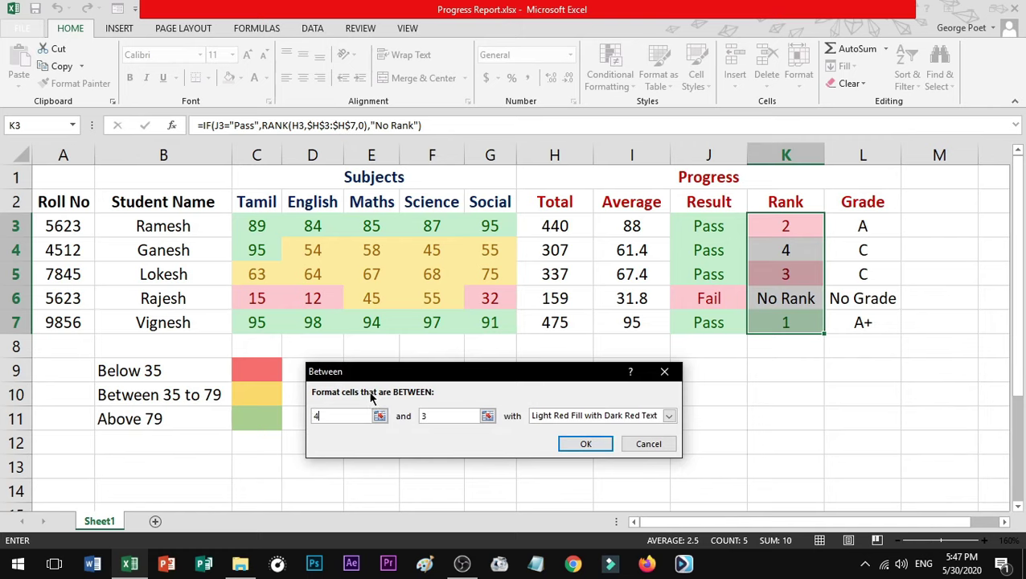
{"action": "double_click", "coordinate": [426, 415]}
{"action": "type", "text": "5"}
{"action": "left_click", "coordinate": [559, 415]}
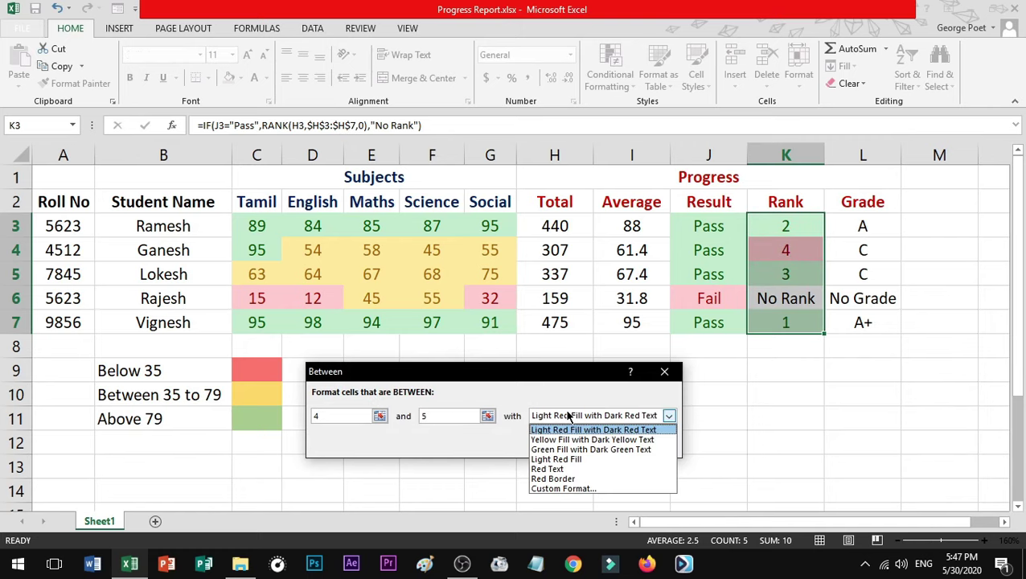
{"action": "left_click", "coordinate": [559, 438]}
{"action": "left_click", "coordinate": [585, 444]}
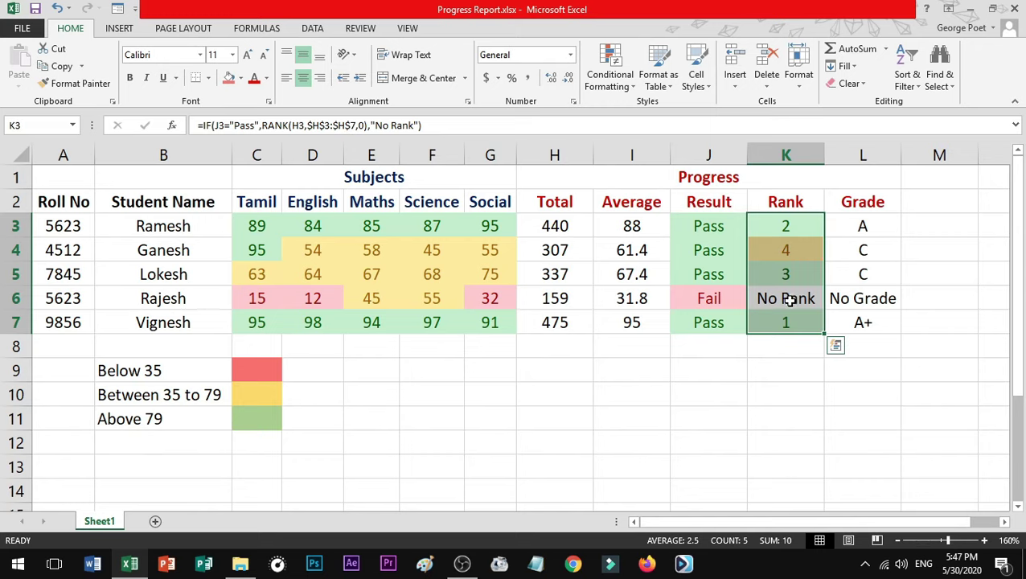
- Highlight Rank cells containing 'No Rank' with the light red fill
{"action": "left_click", "coordinate": [622, 86]}
{"action": "mouse_move", "coordinate": [659, 111]}
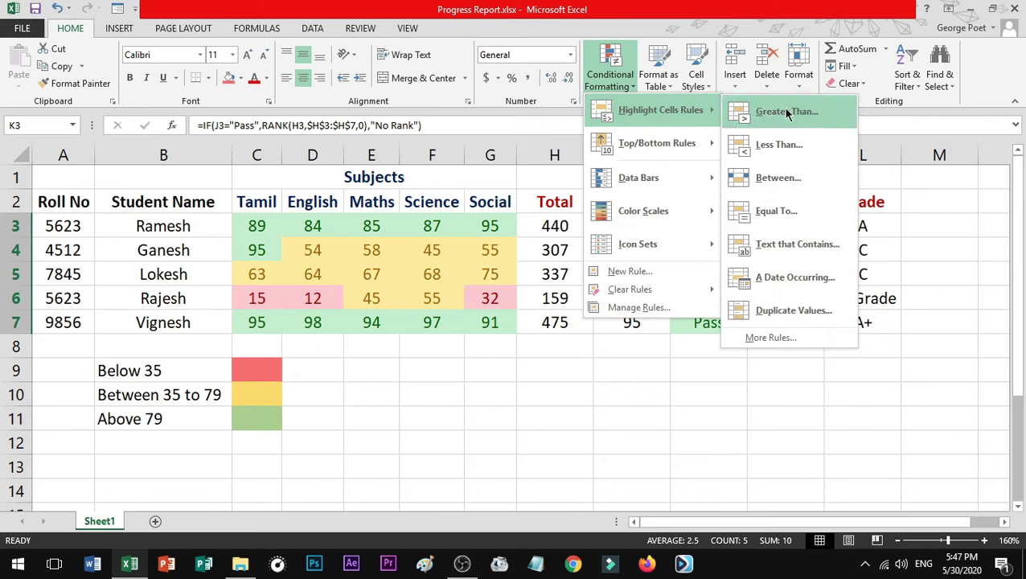
{"action": "left_click", "coordinate": [796, 243]}
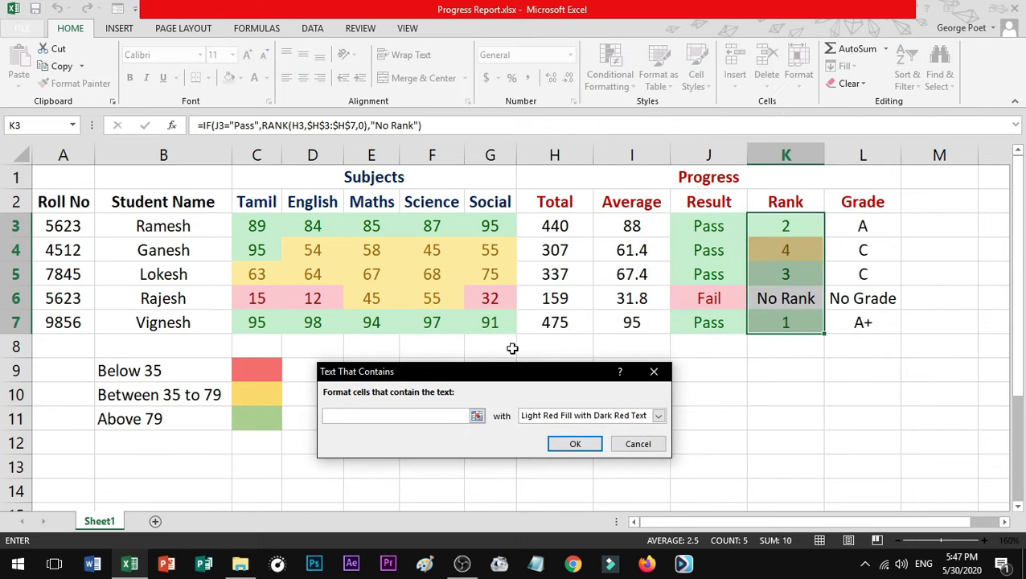
{"action": "type", "text": "No R"}
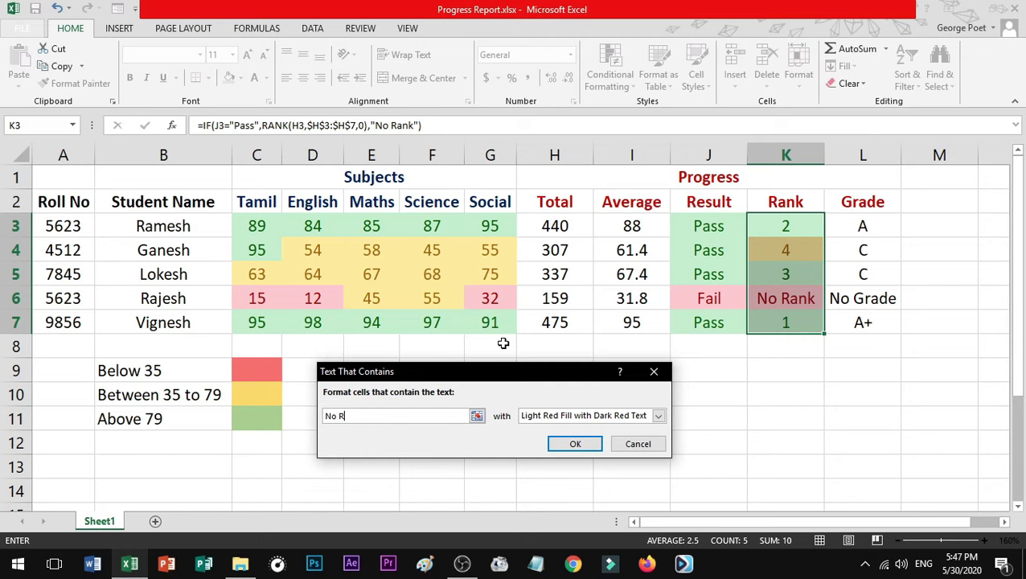
{"action": "type", "text": "k"}
{"action": "left_click", "coordinate": [582, 444]}
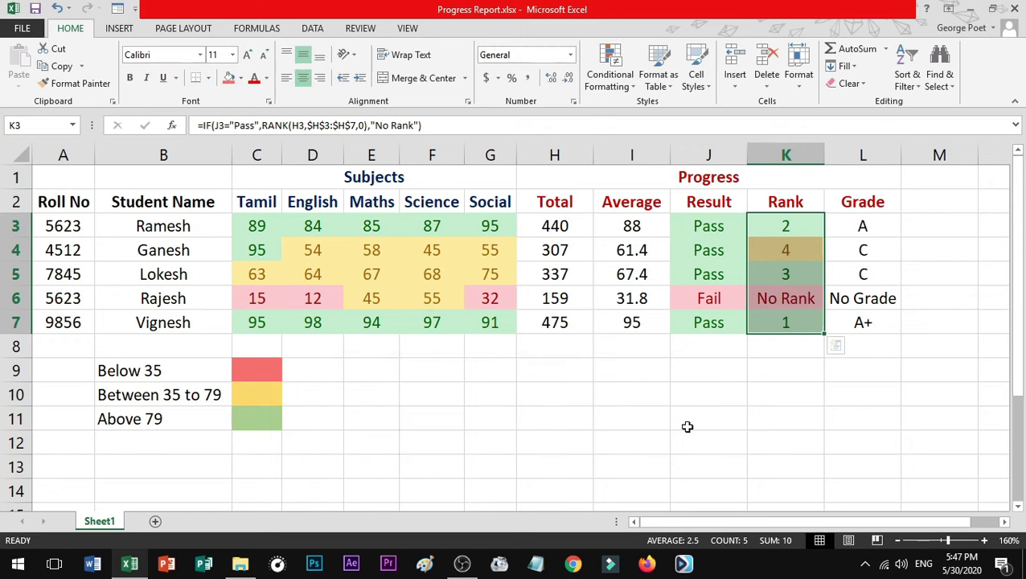
{"action": "left_click", "coordinate": [909, 345]}
- Select Grade cells L3:L7 and highlight 'No Grade' with Light Red Fill and Dark Red Text
{"action": "left_click_drag", "start_coordinate": [872, 225], "coordinate": [876, 315]}
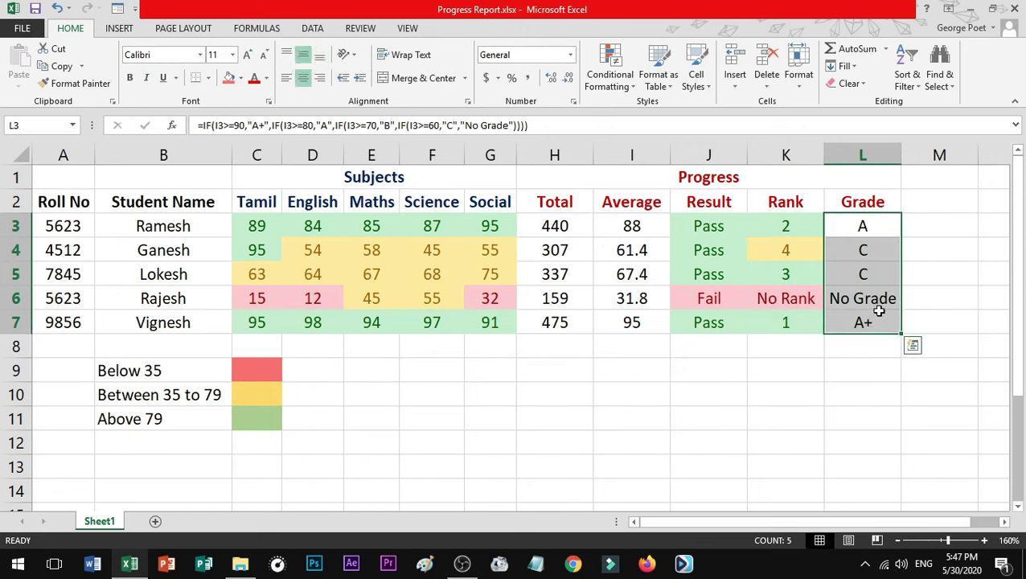
{"action": "left_click", "coordinate": [622, 84]}
{"action": "mouse_move", "coordinate": [659, 110]}
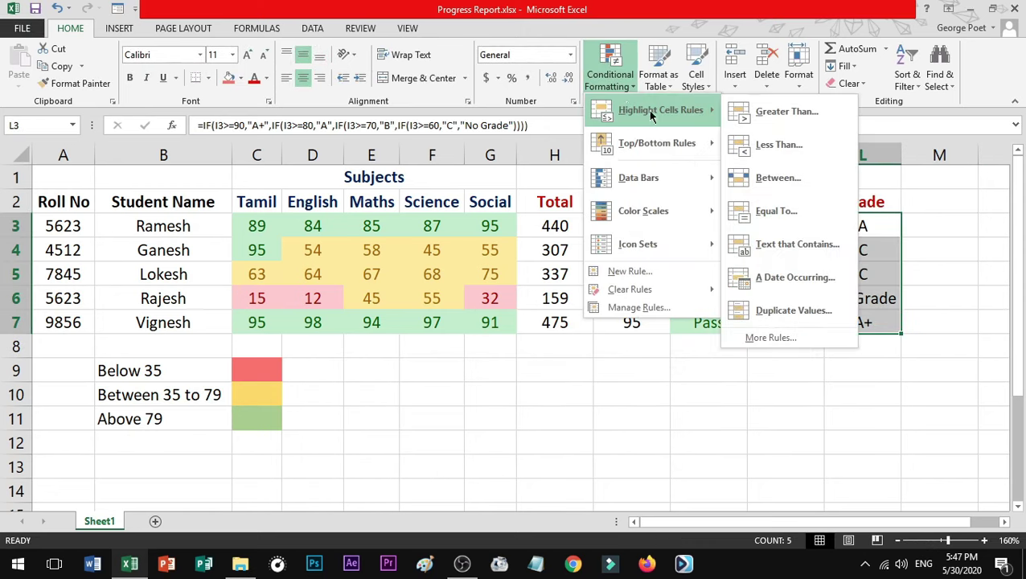
{"action": "left_click", "coordinate": [808, 256]}
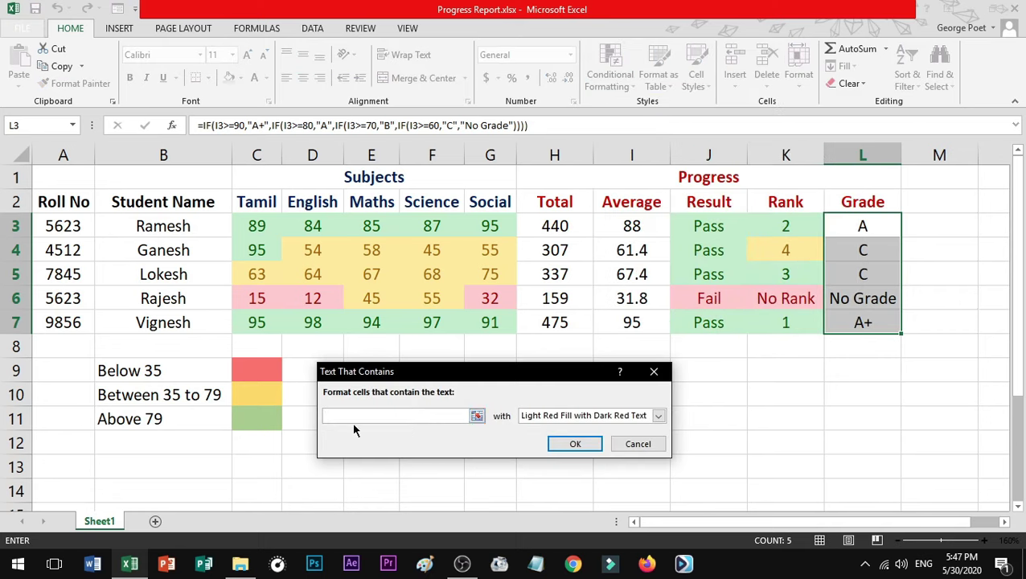
{"action": "type", "text": "No Grade"}
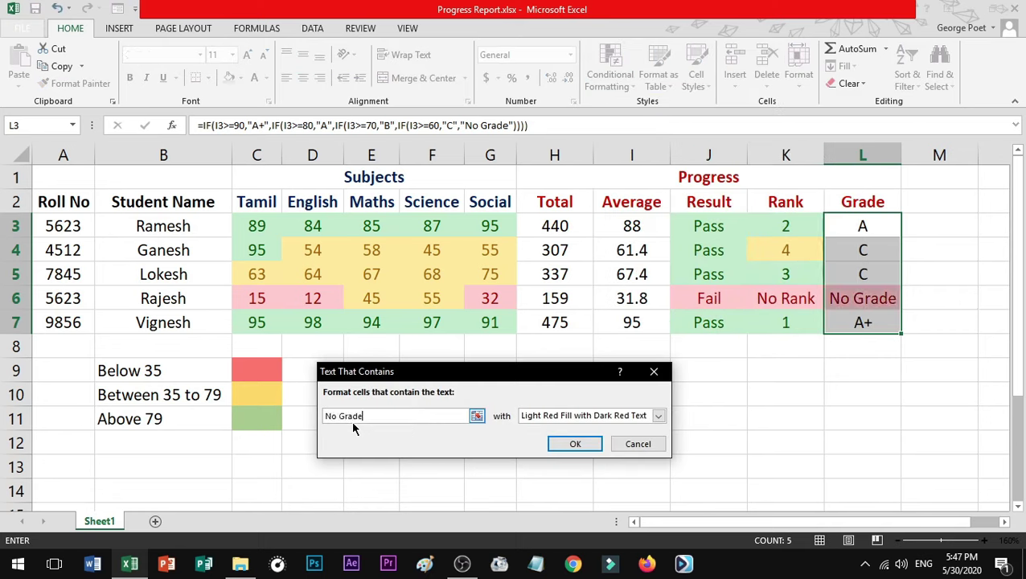
{"action": "left_click", "coordinate": [575, 444]}
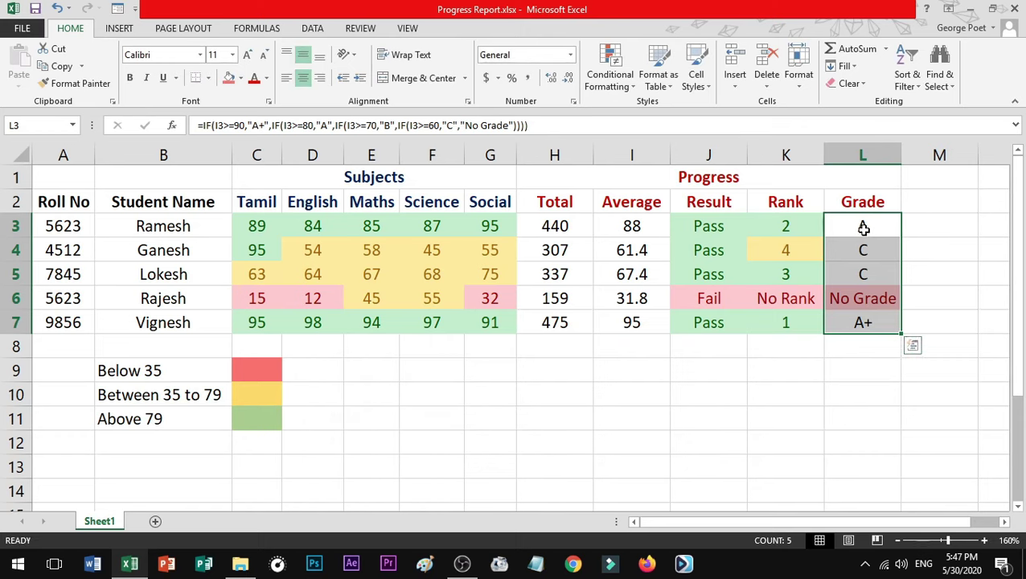
- Add a Between A+ and A rule with Green Fill and Dark Green Text
{"action": "left_click", "coordinate": [610, 81]}
{"action": "mouse_move", "coordinate": [660, 110]}
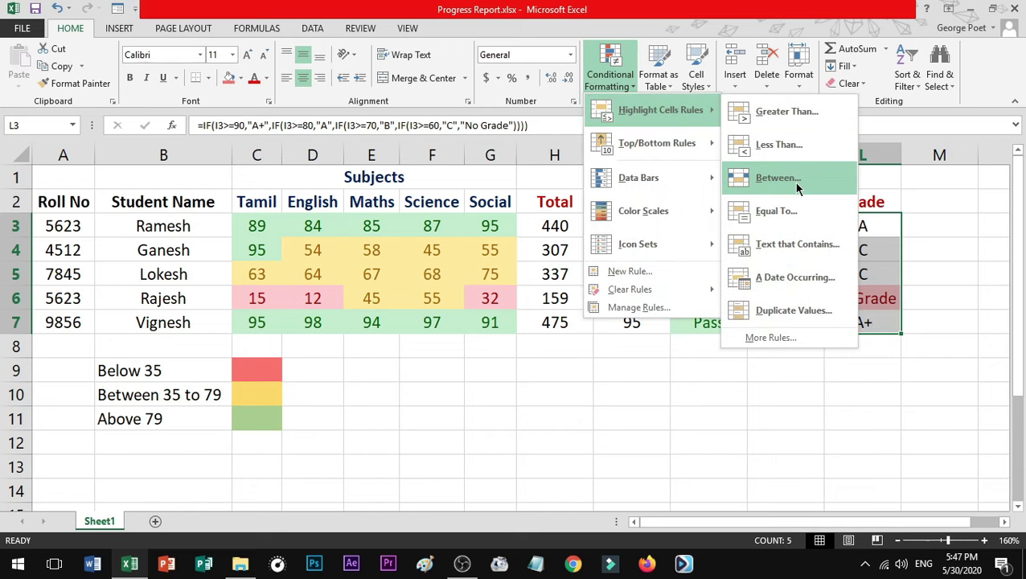
{"action": "left_click", "coordinate": [798, 188]}
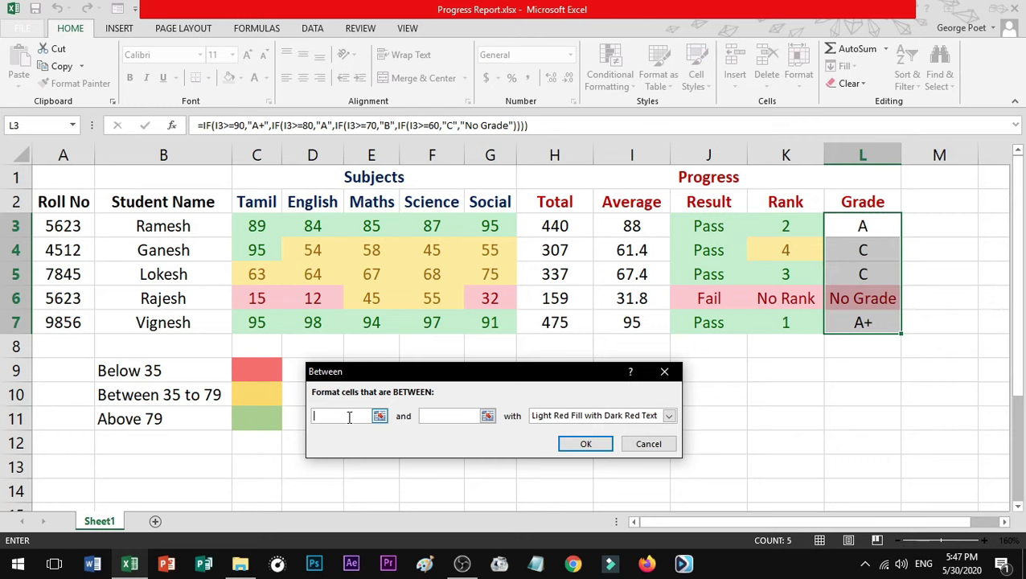
{"action": "type", "text": "A"}
{"action": "type", "text": "+"}
{"action": "key", "text": "Tab"}
{"action": "type", "text": "A"}
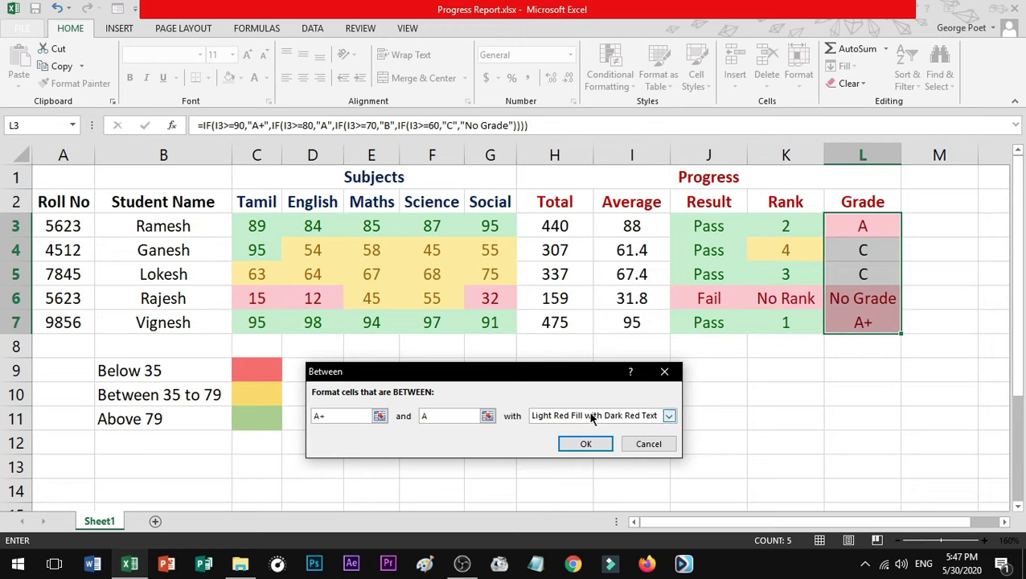
{"action": "left_click", "coordinate": [589, 416]}
{"action": "left_click", "coordinate": [560, 449]}
{"action": "left_click", "coordinate": [585, 444]}
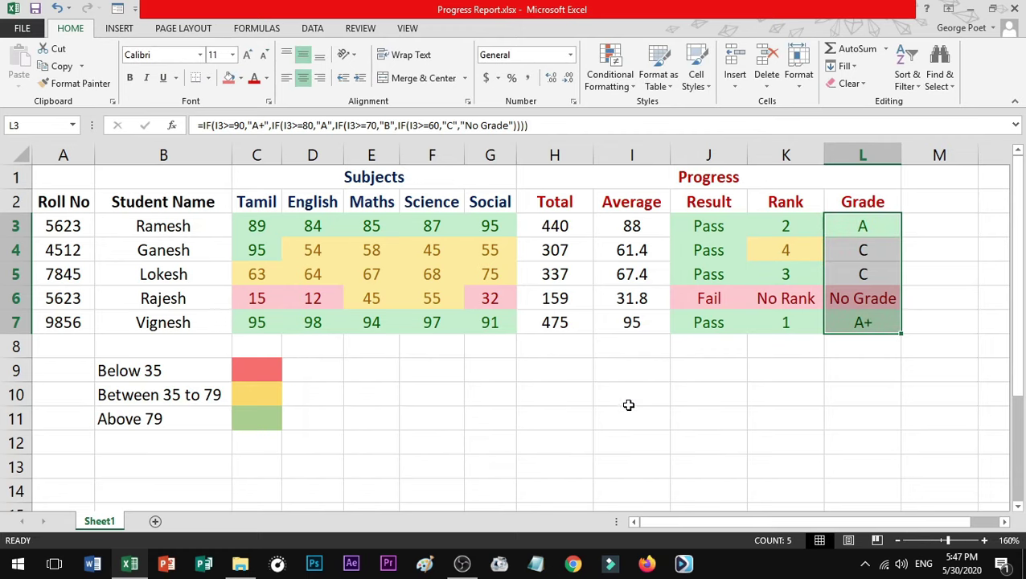
- Add a Between B and C rule with Yellow Fill and Dark Yellow Text
{"action": "left_click", "coordinate": [610, 74]}
{"action": "mouse_move", "coordinate": [659, 110]}
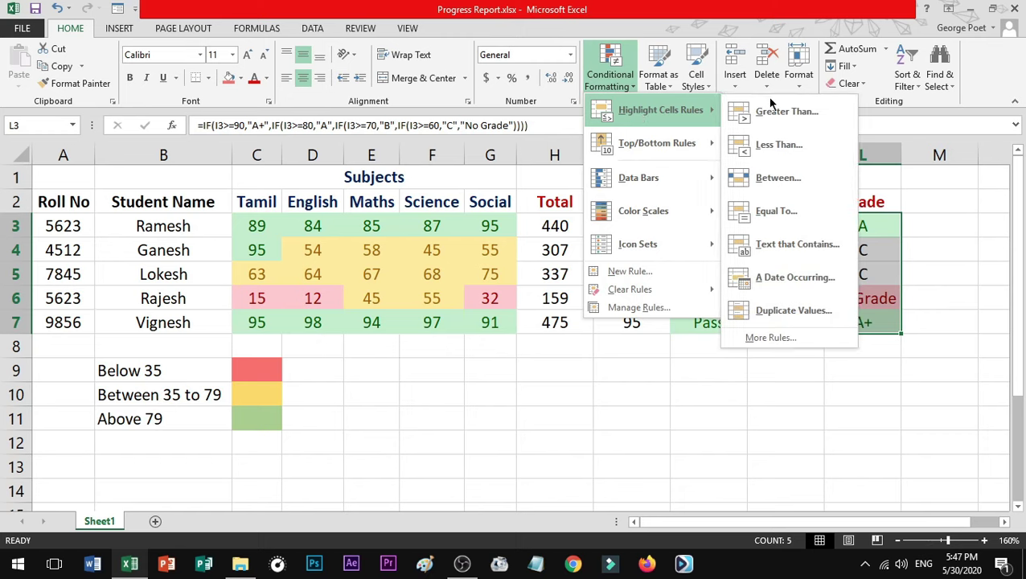
{"action": "left_click", "coordinate": [767, 177]}
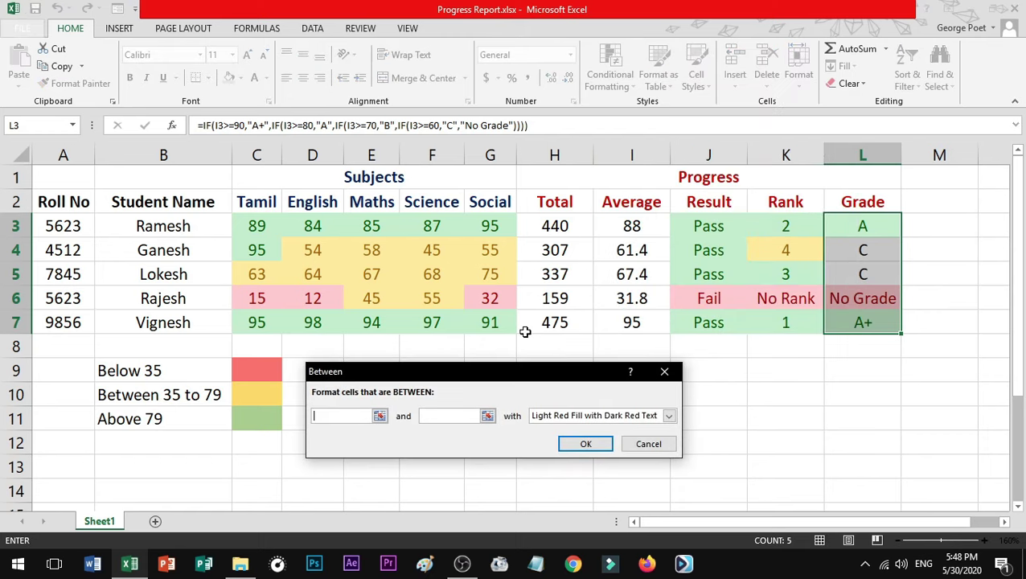
{"action": "type", "text": "B"}
{"action": "key", "text": "Tab"}
{"action": "type", "text": "C"}
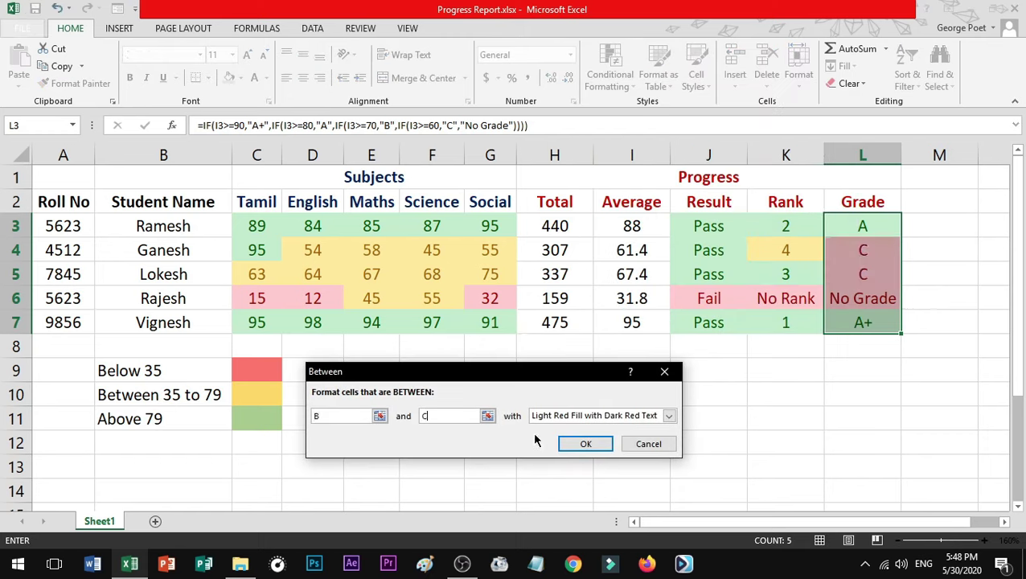
{"action": "left_click", "coordinate": [547, 416]}
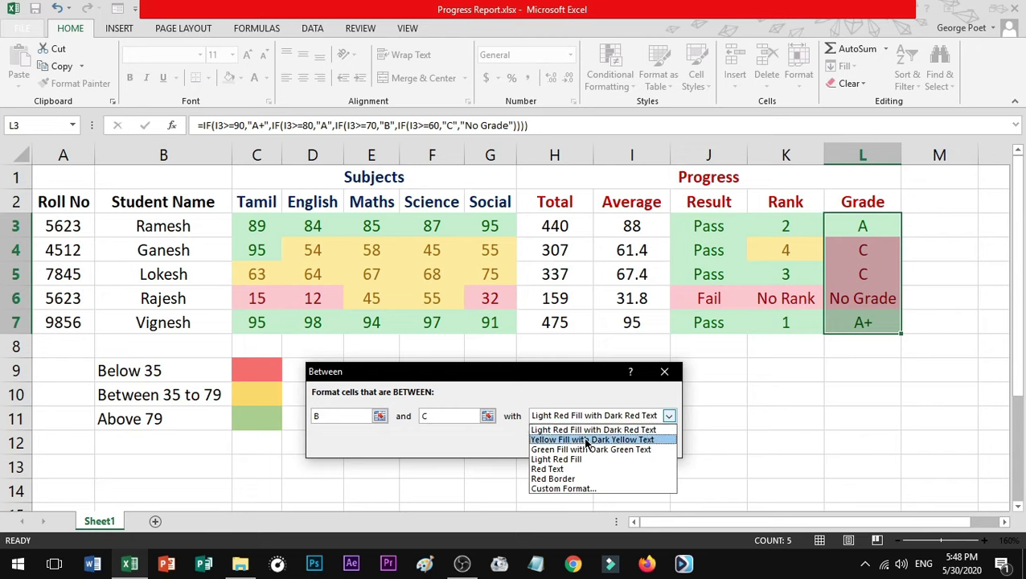
{"action": "left_click", "coordinate": [588, 439]}
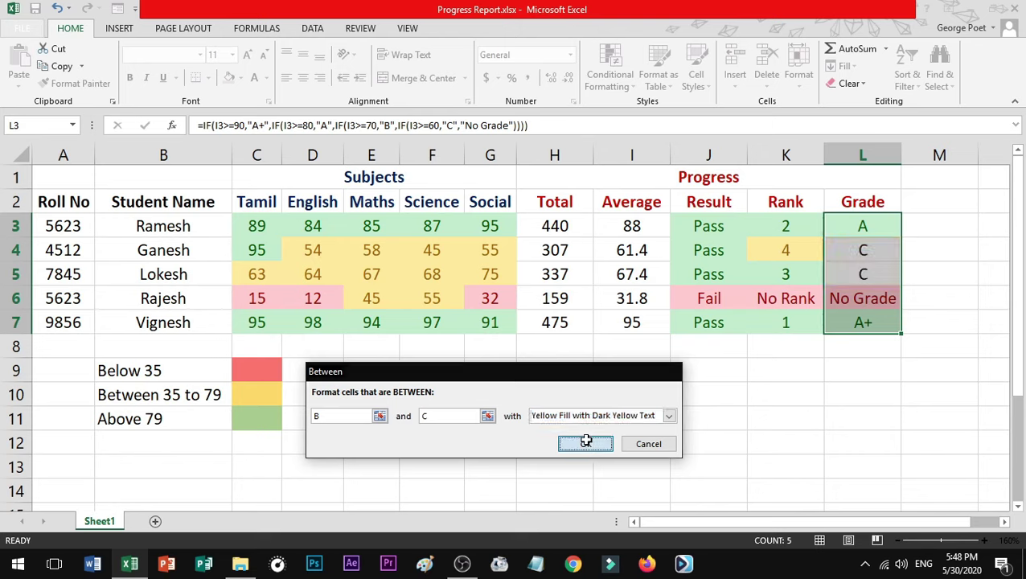
{"action": "left_click", "coordinate": [592, 443]}
{"action": "left_click", "coordinate": [673, 364]}
- Select just the Total values H3:H7
{"action": "left_click", "coordinate": [547, 393]}
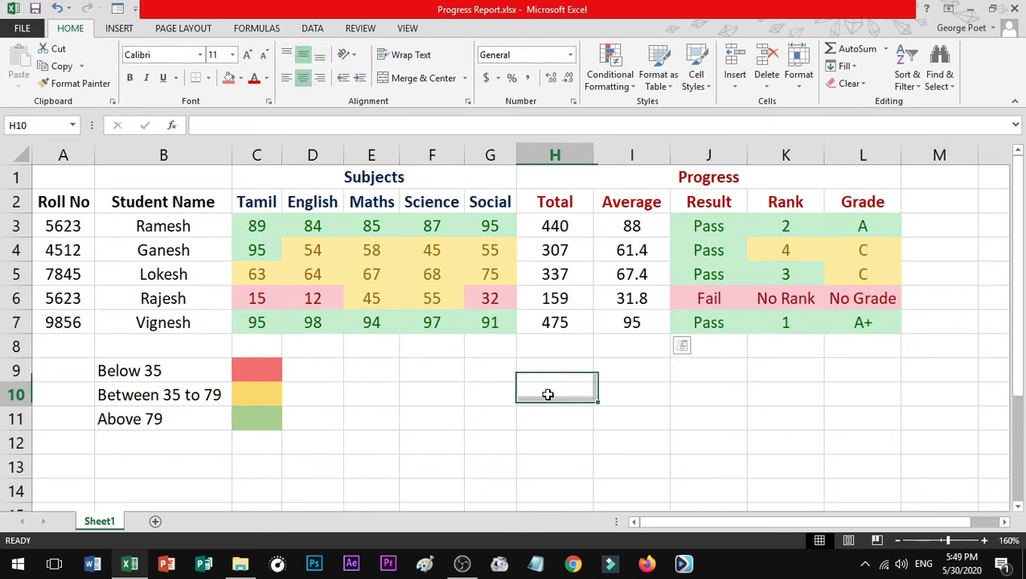
{"action": "left_click_drag", "start_coordinate": [573, 222], "coordinate": [635, 321]}
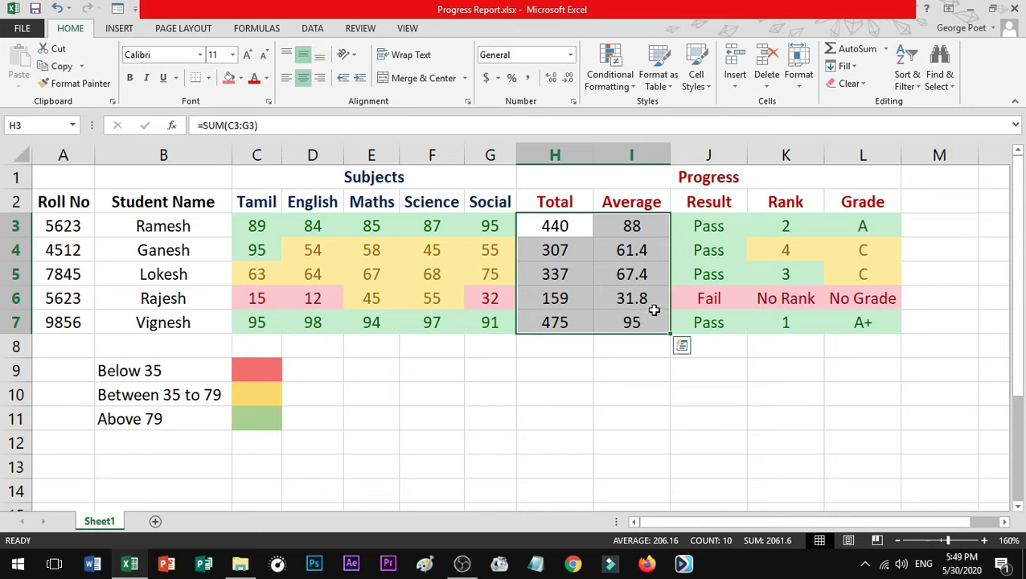
{"action": "left_click", "coordinate": [562, 363]}
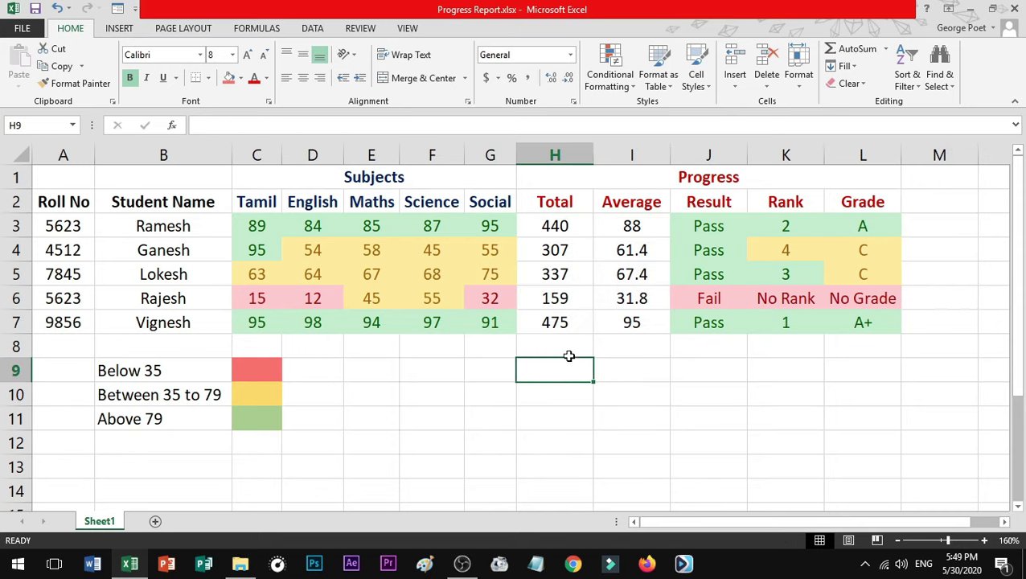
{"action": "left_click_drag", "start_coordinate": [584, 222], "coordinate": [599, 315]}
{"action": "left_click", "coordinate": [555, 394]}
{"action": "left_click_drag", "start_coordinate": [580, 222], "coordinate": [593, 320]}
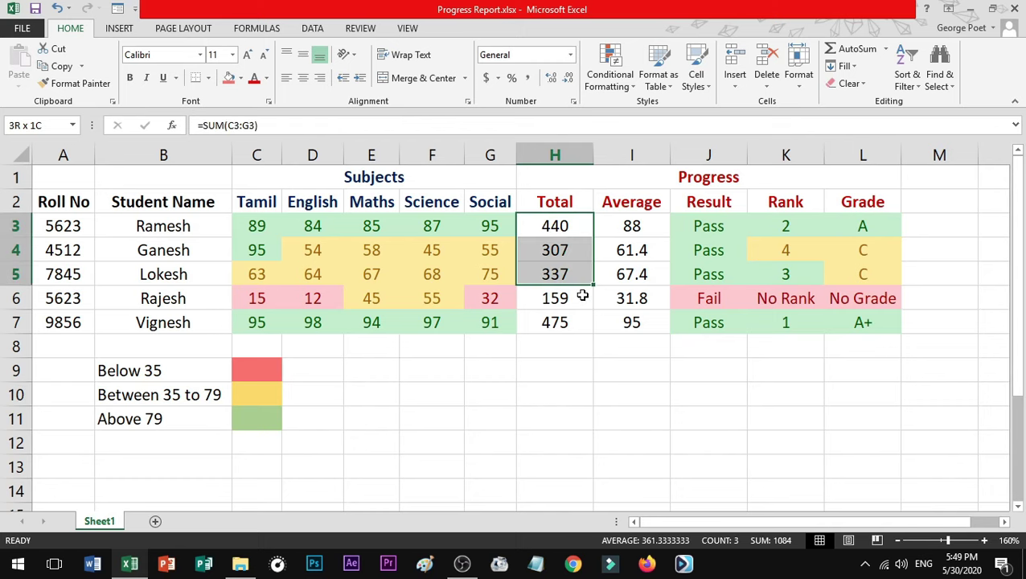
- Apply the Green-Yellow-Red Color Scale to the totals
{"action": "left_click", "coordinate": [627, 80]}
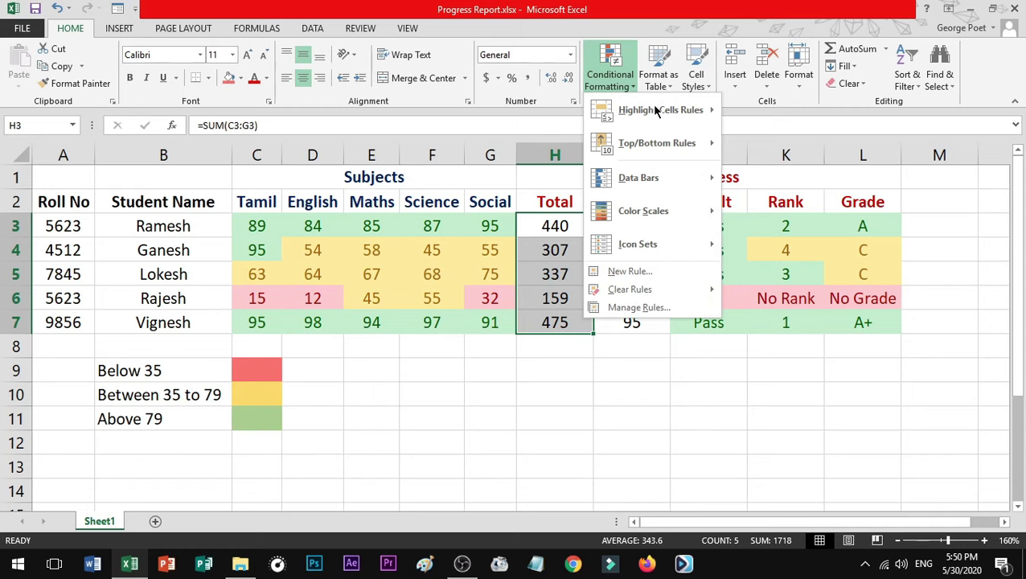
{"action": "mouse_move", "coordinate": [643, 211]}
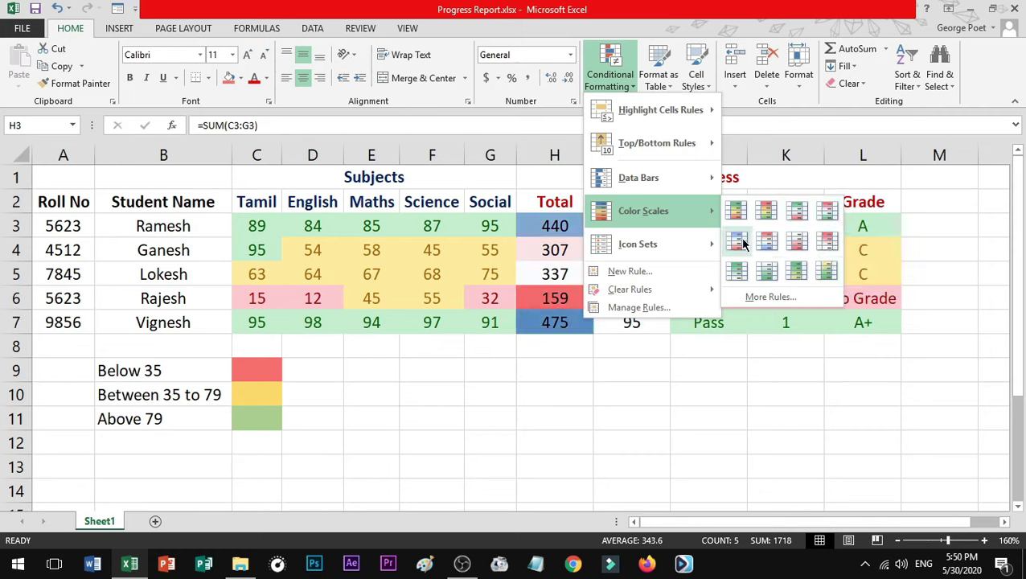
{"action": "left_click", "coordinate": [740, 211]}
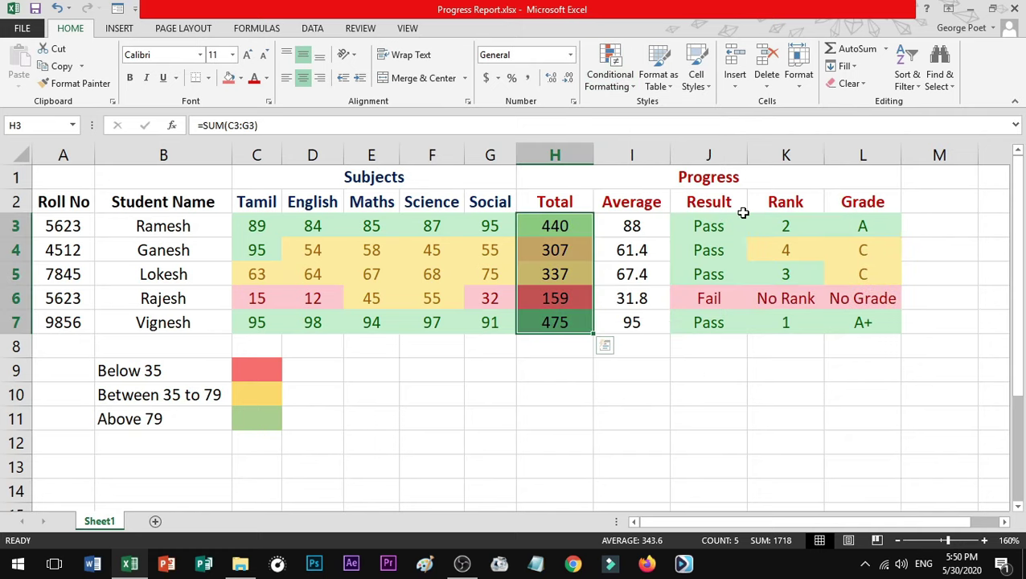
{"action": "left_click", "coordinate": [656, 379]}
{"action": "left_click_drag", "start_coordinate": [657, 225], "coordinate": [658, 321]}
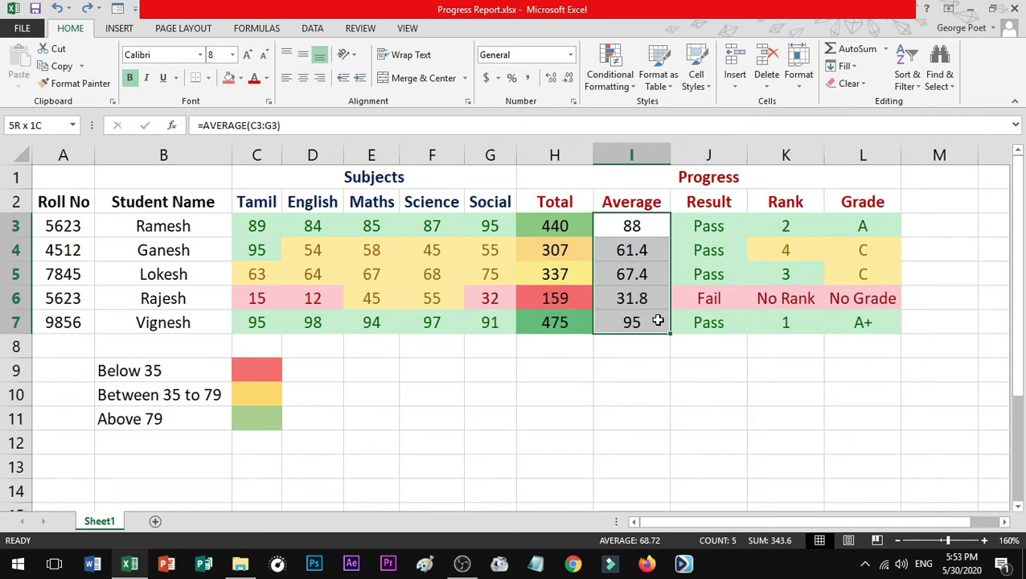
- Apply Solid Blue data bars to the Average values I3:I7
{"action": "left_click", "coordinate": [618, 76]}
{"action": "mouse_move", "coordinate": [638, 178]}
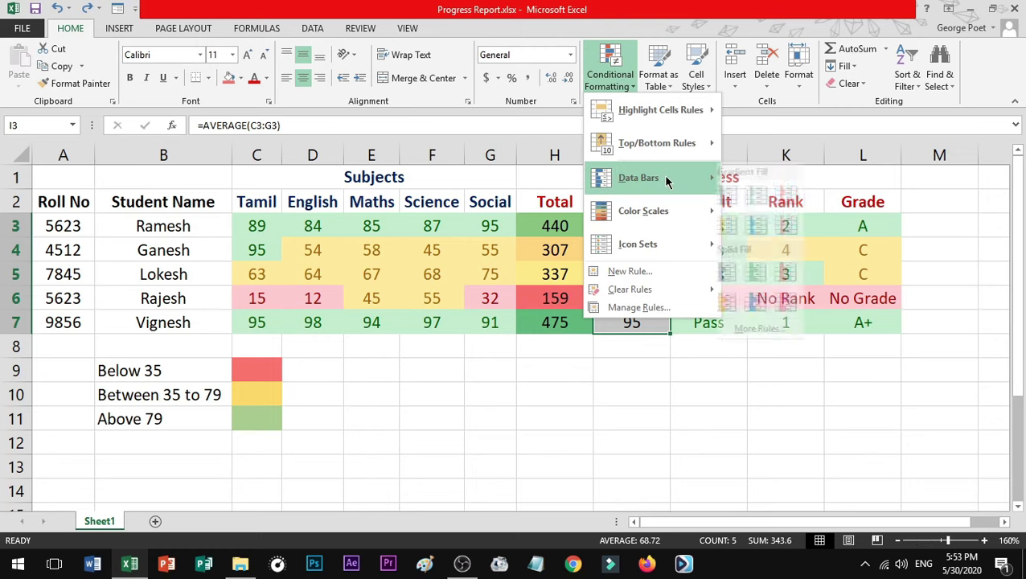
{"action": "left_click", "coordinate": [745, 270]}
{"action": "left_click", "coordinate": [637, 346]}
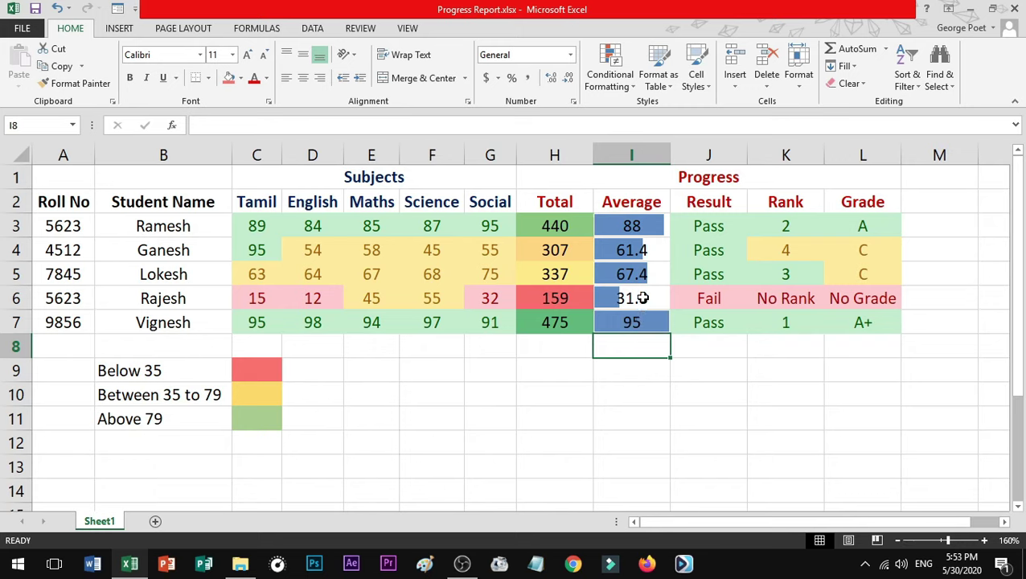
- Switch the Average values I3:I7 to Gradient Fill Blue data bars
{"action": "left_click_drag", "start_coordinate": [651, 229], "coordinate": [649, 322]}
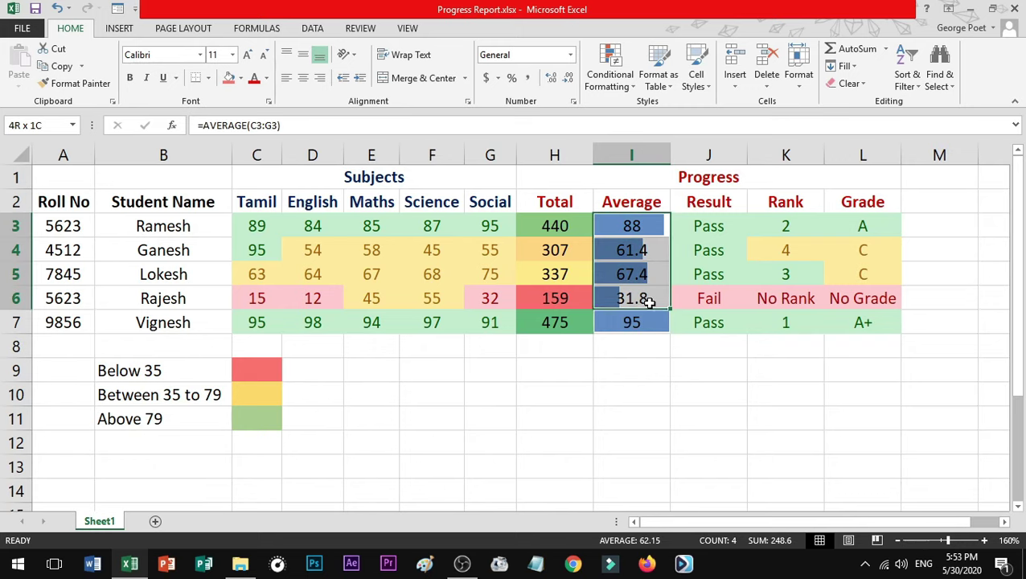
{"action": "left_click", "coordinate": [626, 84]}
{"action": "mouse_move", "coordinate": [639, 178]}
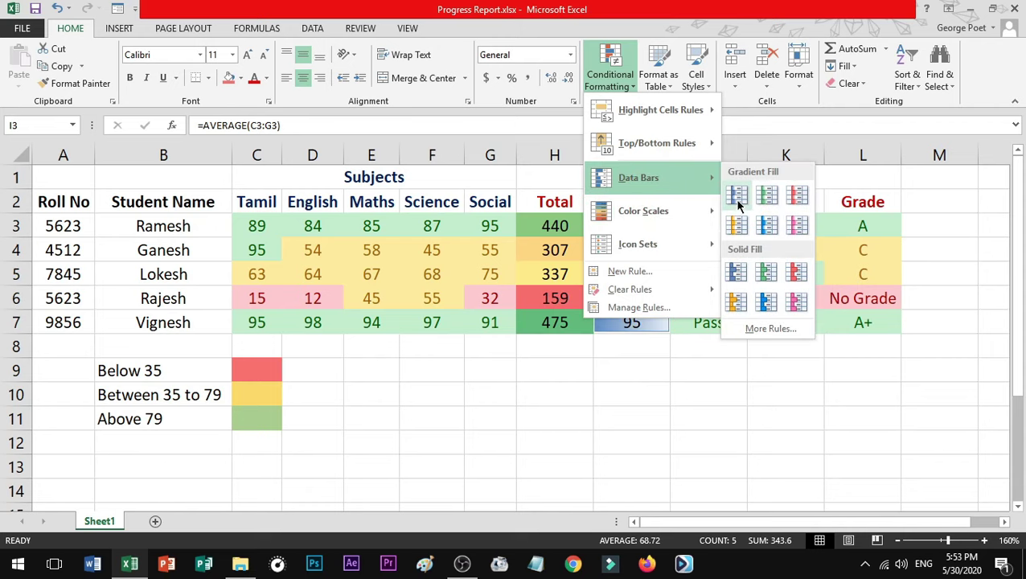
{"action": "left_click", "coordinate": [738, 205]}
{"action": "left_click", "coordinate": [661, 345]}
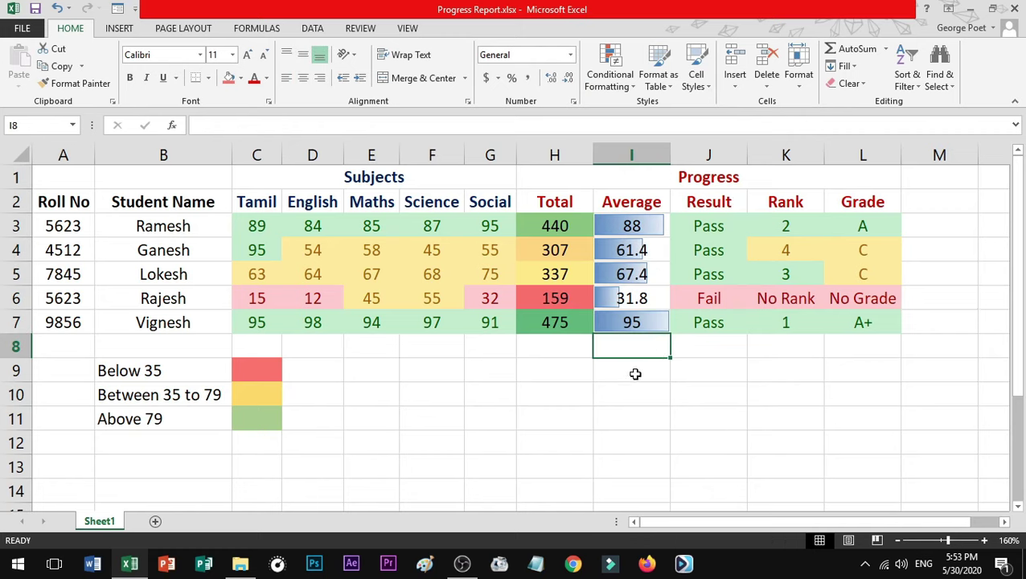
{"action": "left_click", "coordinate": [563, 371]}
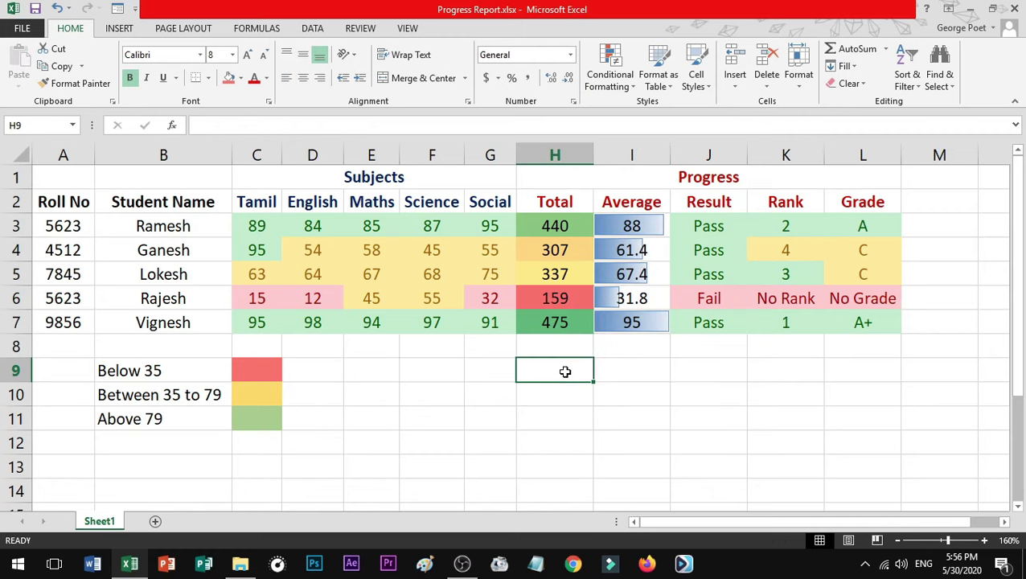
{"action": "left_click", "coordinate": [609, 78]}
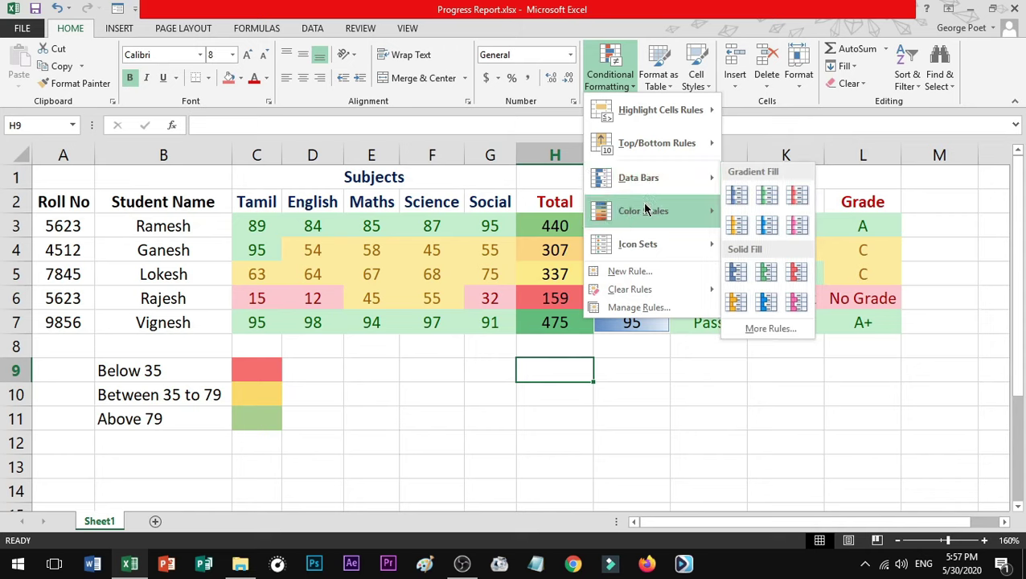
{"action": "mouse_move", "coordinate": [637, 245]}
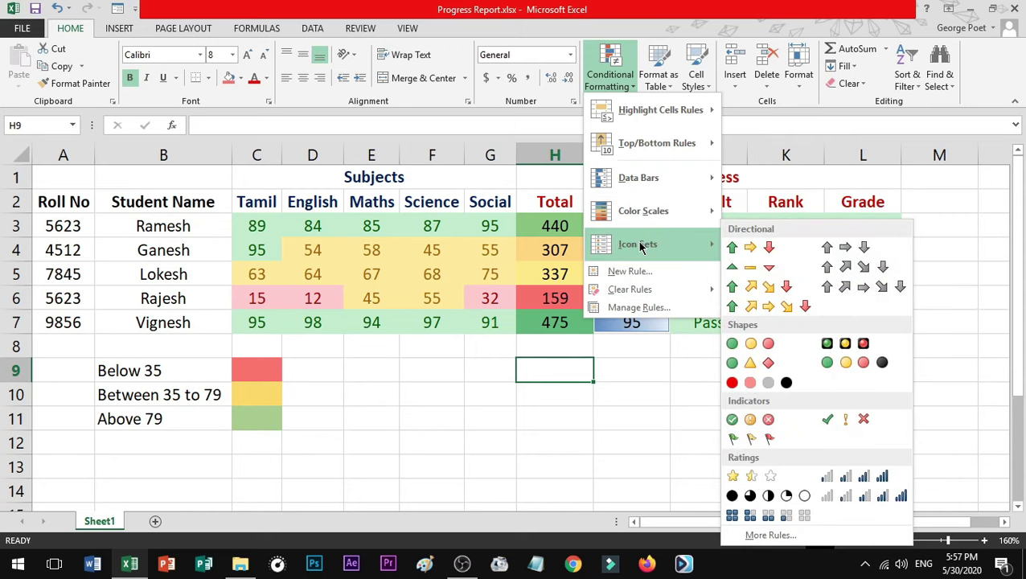
- Apply the 3 Triangles icon set to the subject marks C3:G7
{"action": "left_click", "coordinate": [323, 392]}
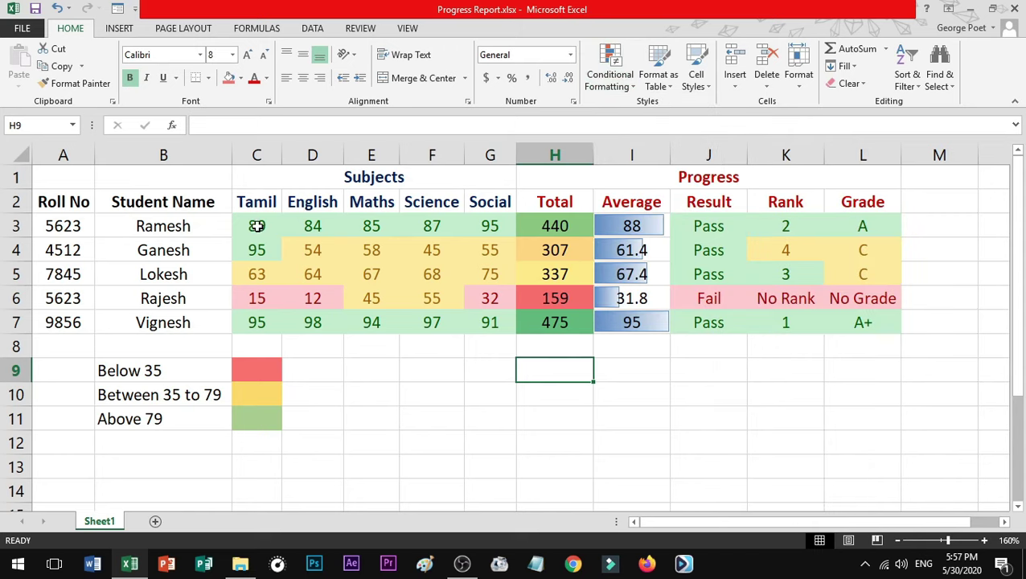
{"action": "mouse_move", "coordinate": [254, 225]}
{"action": "left_mouse_down"}
{"action": "mouse_move", "coordinate": [492, 296]}
{"action": "mouse_move", "coordinate": [504, 318]}
{"action": "left_mouse_up"}
{"action": "left_click", "coordinate": [609, 72]}
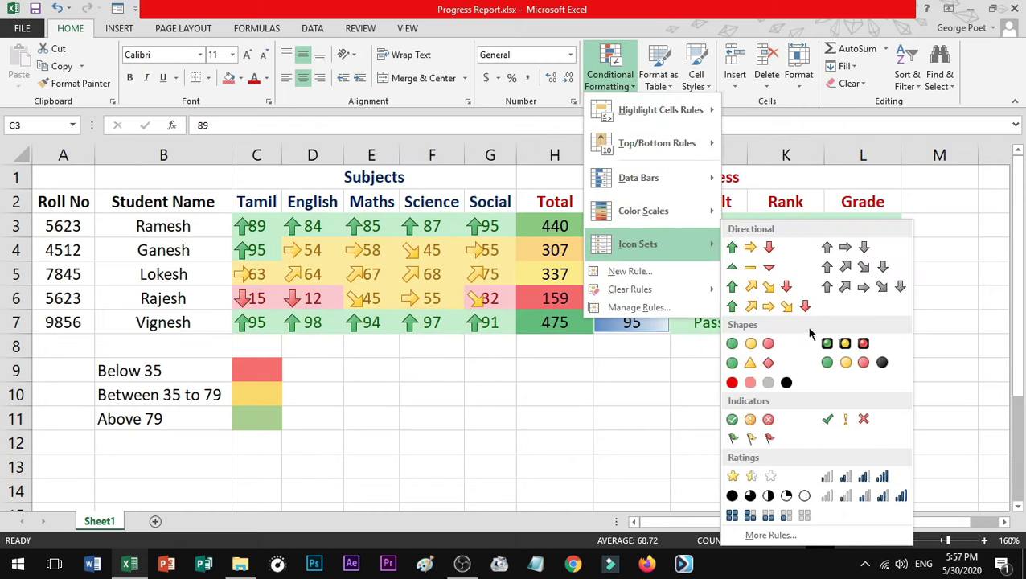
{"action": "mouse_move", "coordinate": [637, 243]}
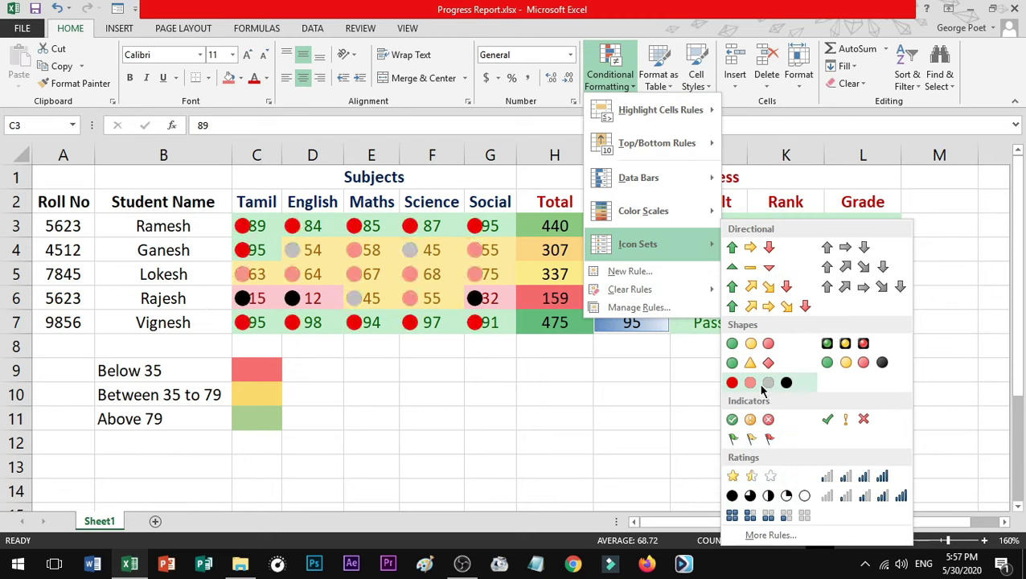
{"action": "left_click", "coordinate": [753, 272]}
{"action": "left_click", "coordinate": [474, 371]}
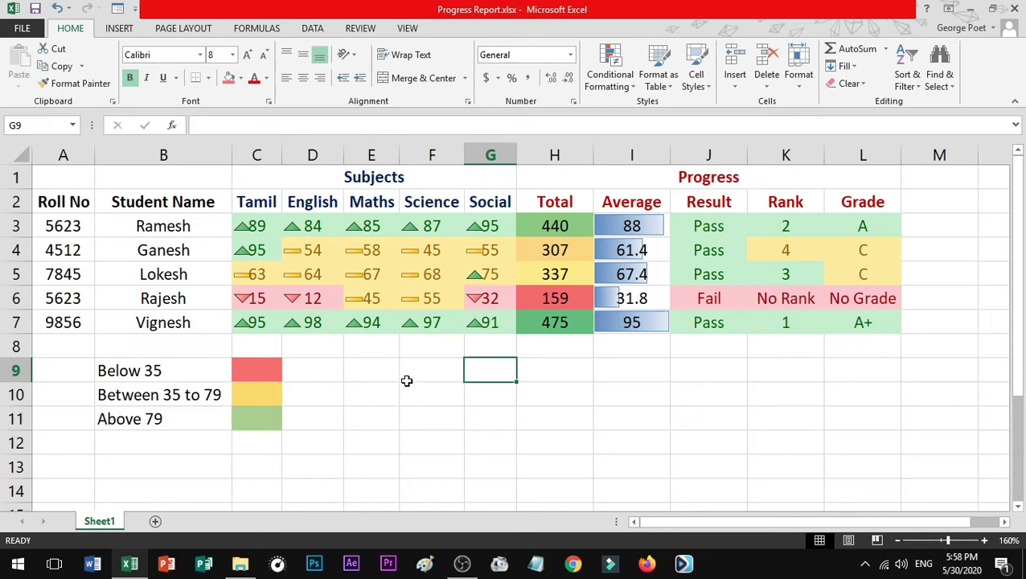
{"action": "left_click_drag", "start_coordinate": [265, 231], "coordinate": [467, 319]}
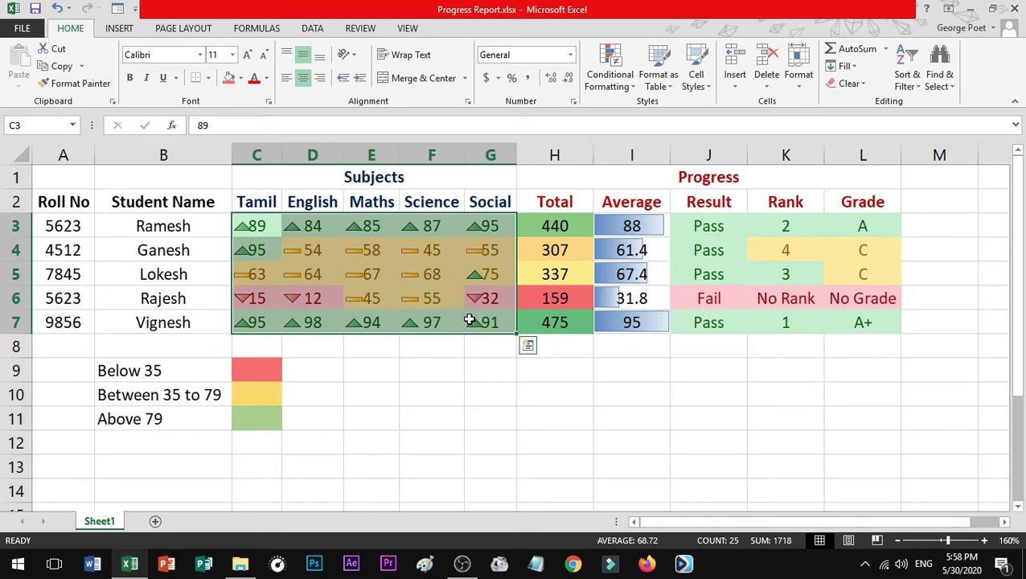
{"action": "left_click", "coordinate": [634, 83]}
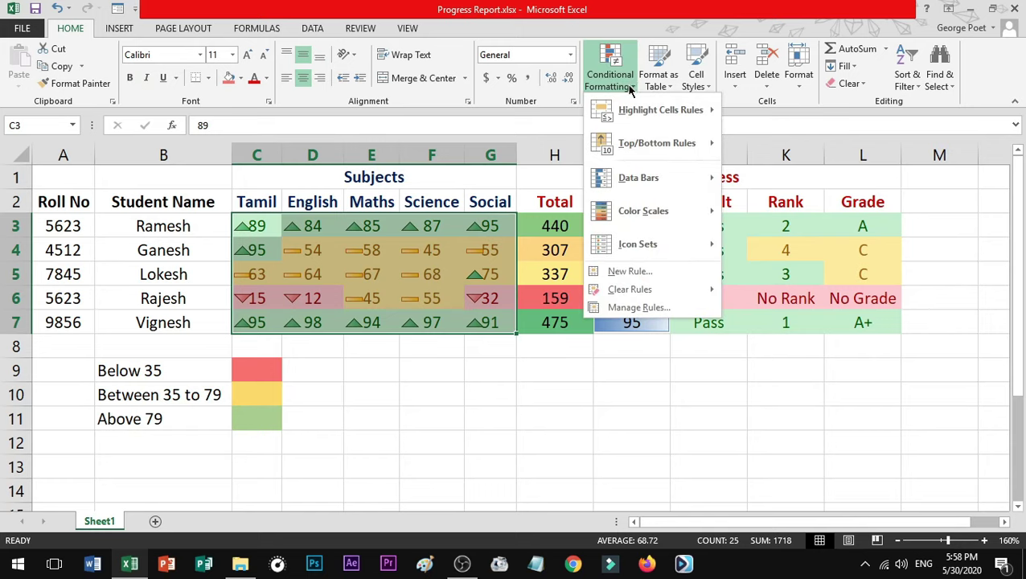
{"action": "mouse_move", "coordinate": [630, 290]}
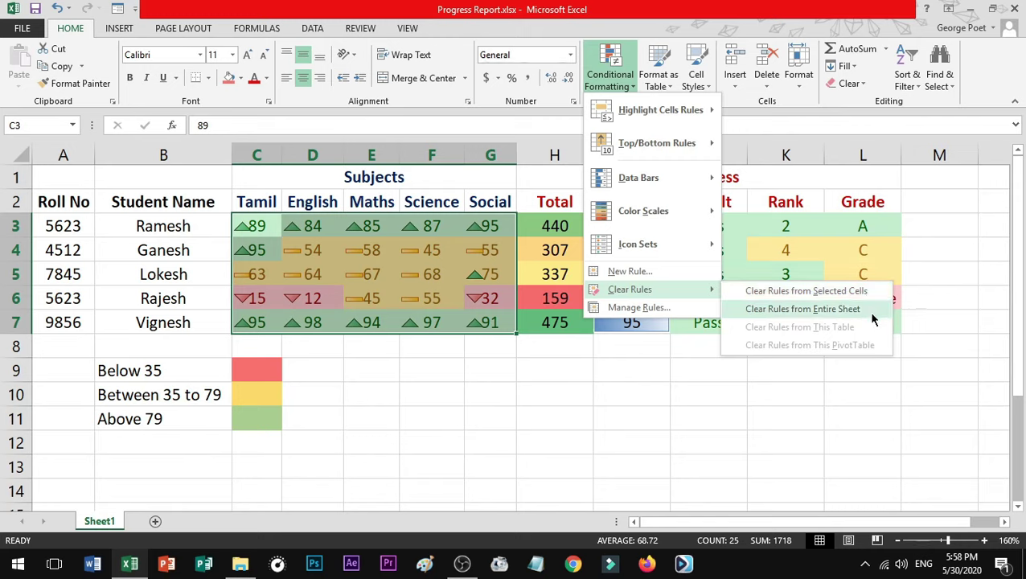
{"action": "key", "text": "Escape"}
{"action": "key", "text": "Escape"}
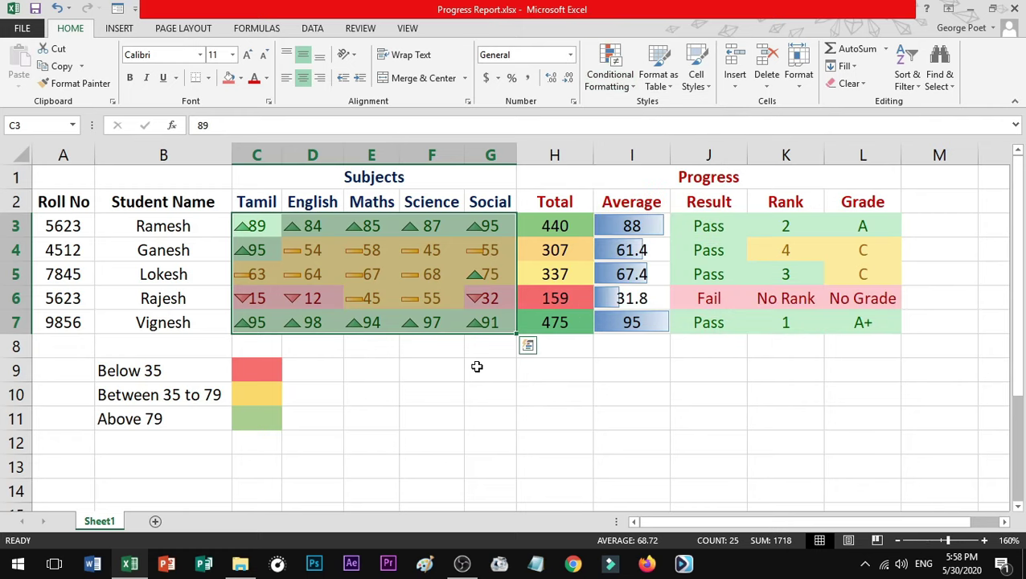
{"action": "left_click", "coordinate": [457, 341]}
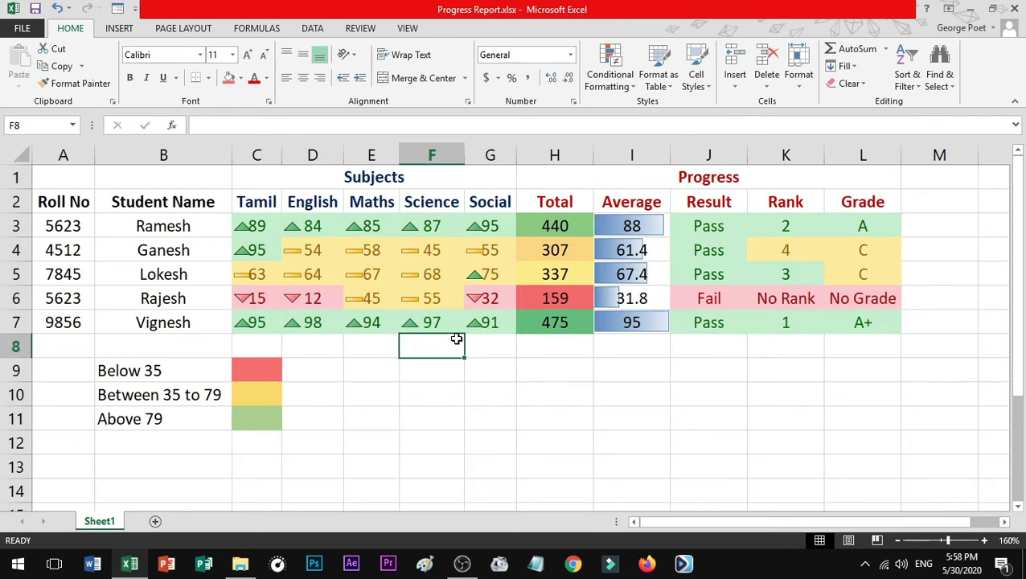
{"action": "left_click", "coordinate": [492, 322]}
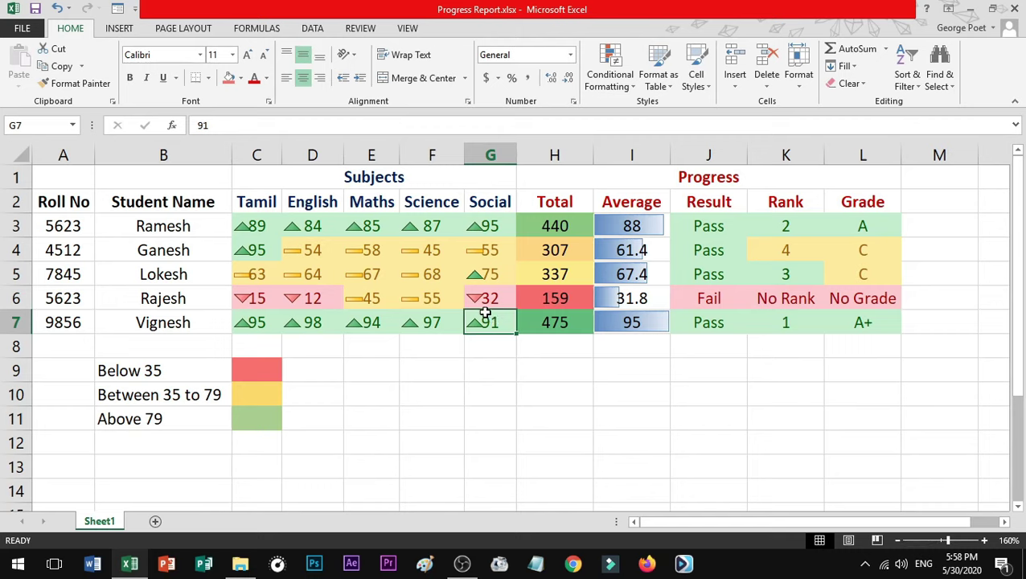
{"action": "mouse_move", "coordinate": [257, 226]}
{"action": "left_mouse_down"}
{"action": "mouse_move", "coordinate": [462, 258]}
{"action": "mouse_move", "coordinate": [486, 319]}
{"action": "left_mouse_up"}
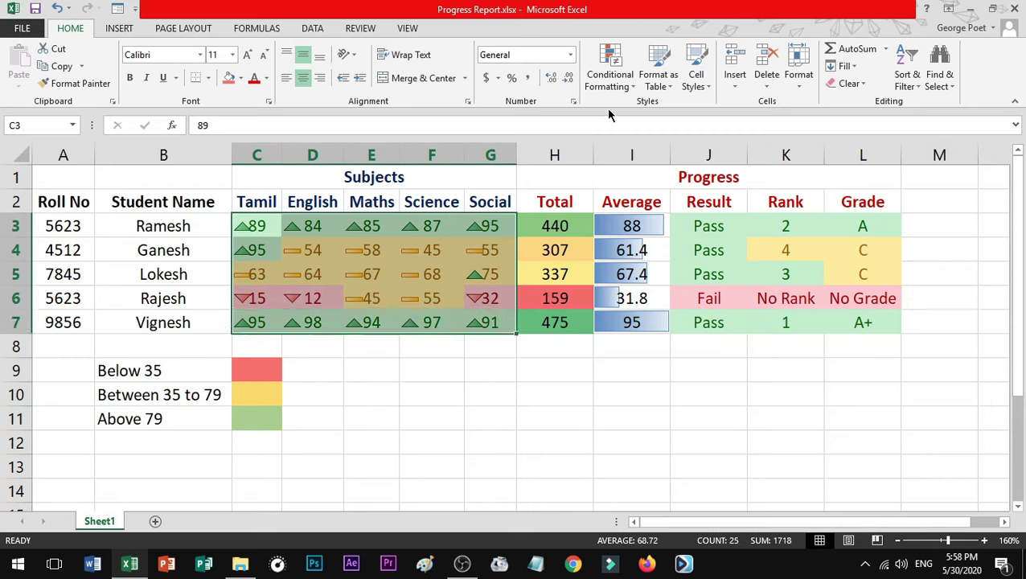
- Delete the marks' Icon Set rule in Manage Rules, keeping the red, yellow and green fills
{"action": "left_click", "coordinate": [623, 79]}
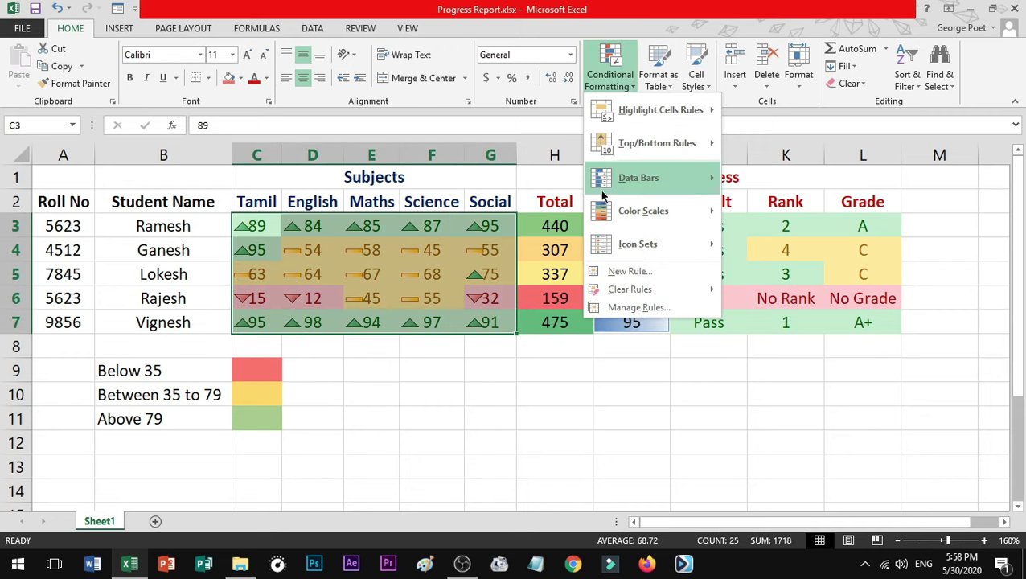
{"action": "left_click", "coordinate": [678, 312]}
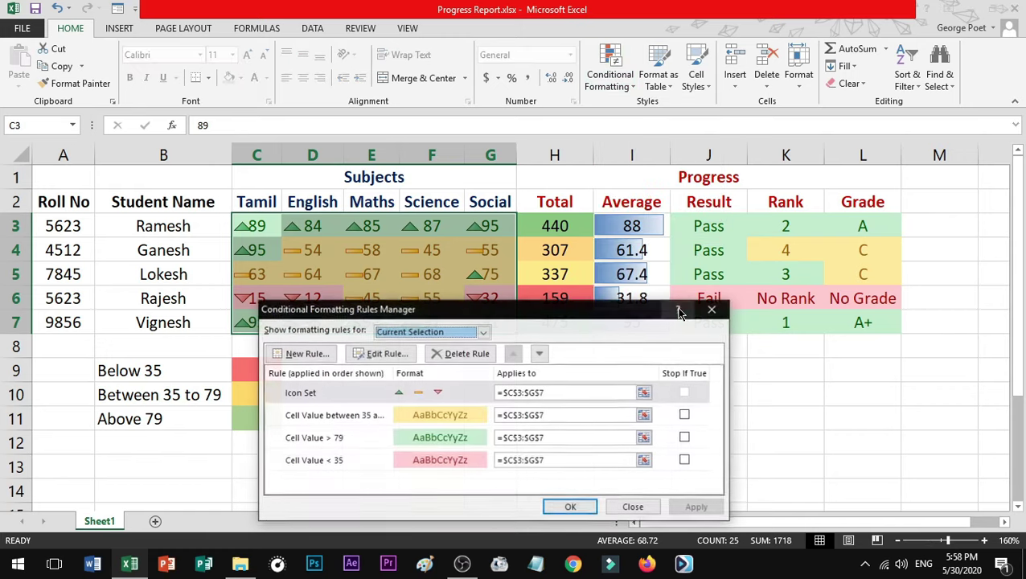
{"action": "left_click_drag", "start_coordinate": [611, 311], "coordinate": [787, 168]}
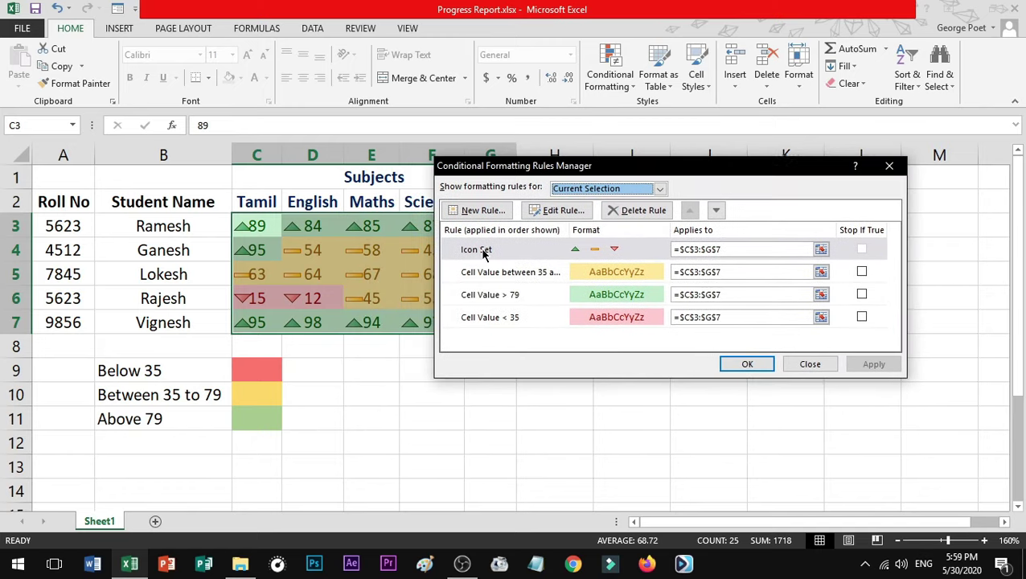
{"action": "left_click", "coordinate": [483, 272]}
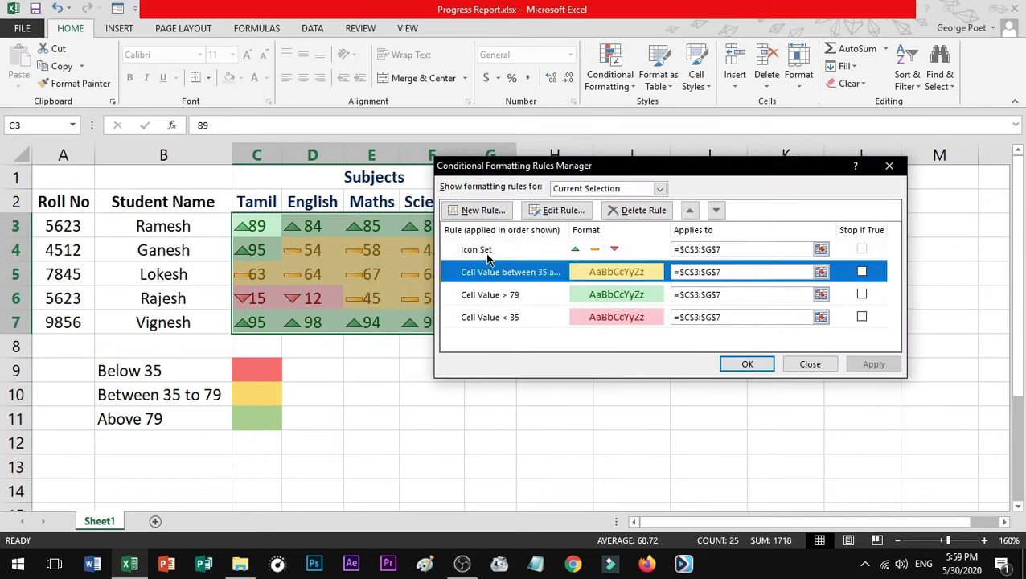
{"action": "left_click", "coordinate": [488, 252]}
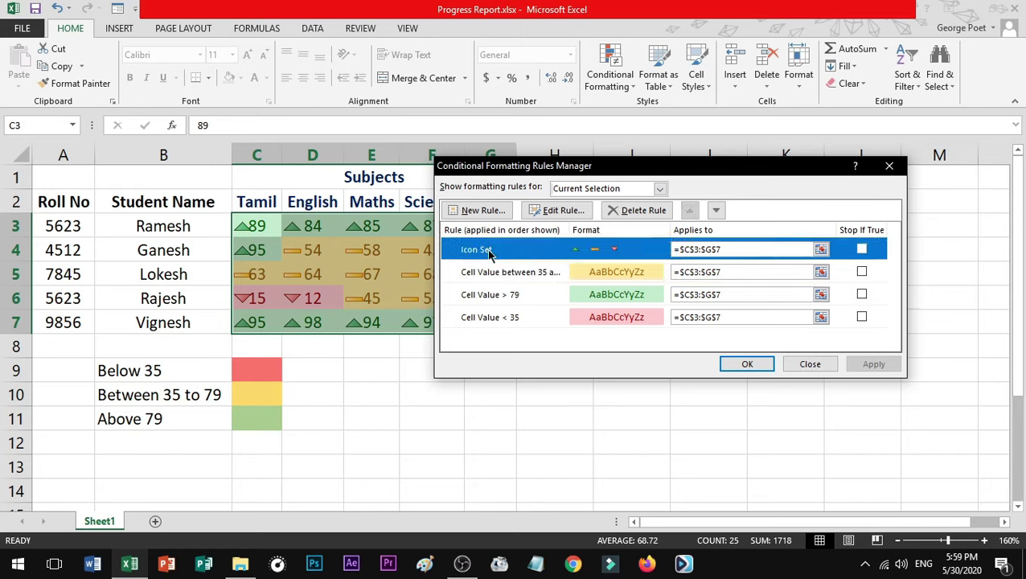
{"action": "left_click", "coordinate": [623, 210]}
{"action": "left_click", "coordinate": [740, 363]}
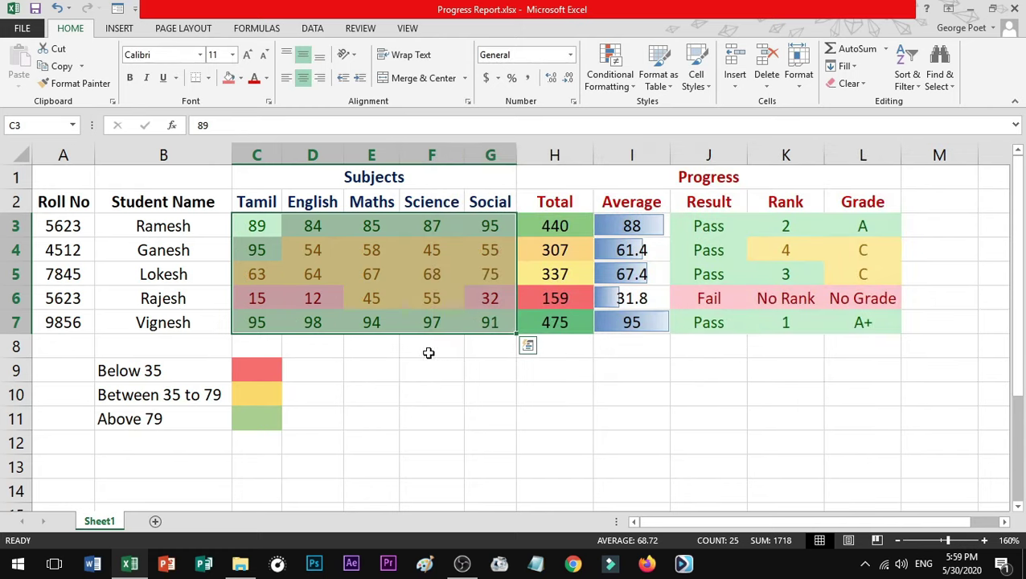
{"action": "left_click", "coordinate": [425, 353]}
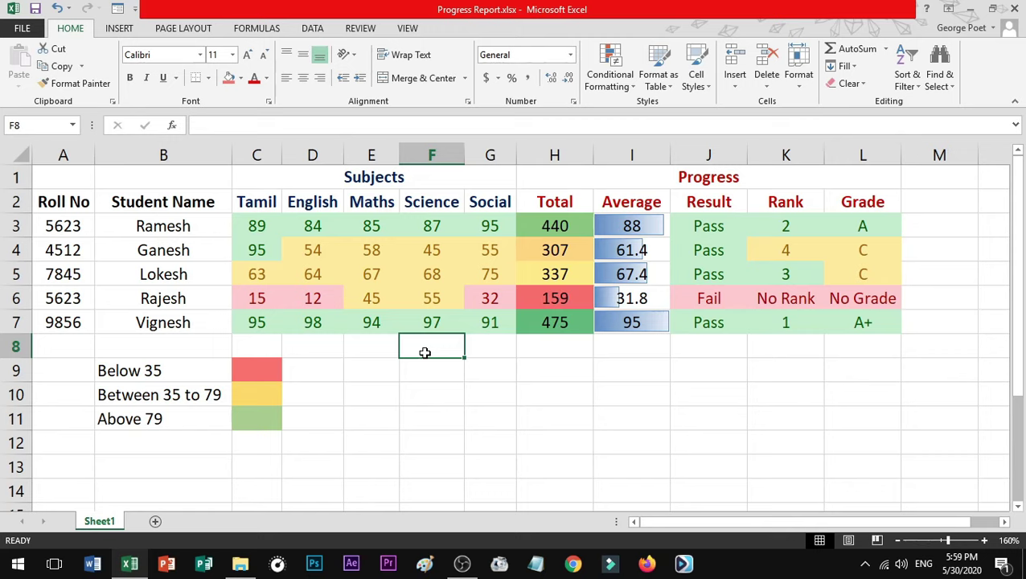